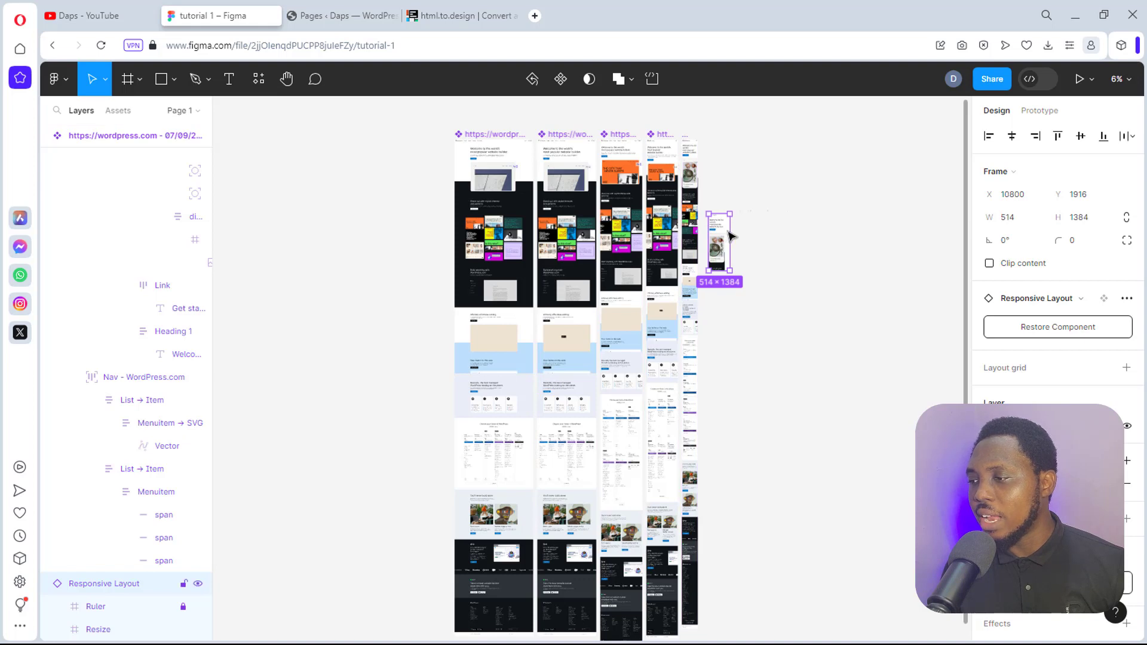
Step: Widen the small frame to 1951 × 1384 and bring up the recent plugins list
{"action": "left_click_drag", "start_coordinate": [730, 234], "coordinate": [764, 214]}
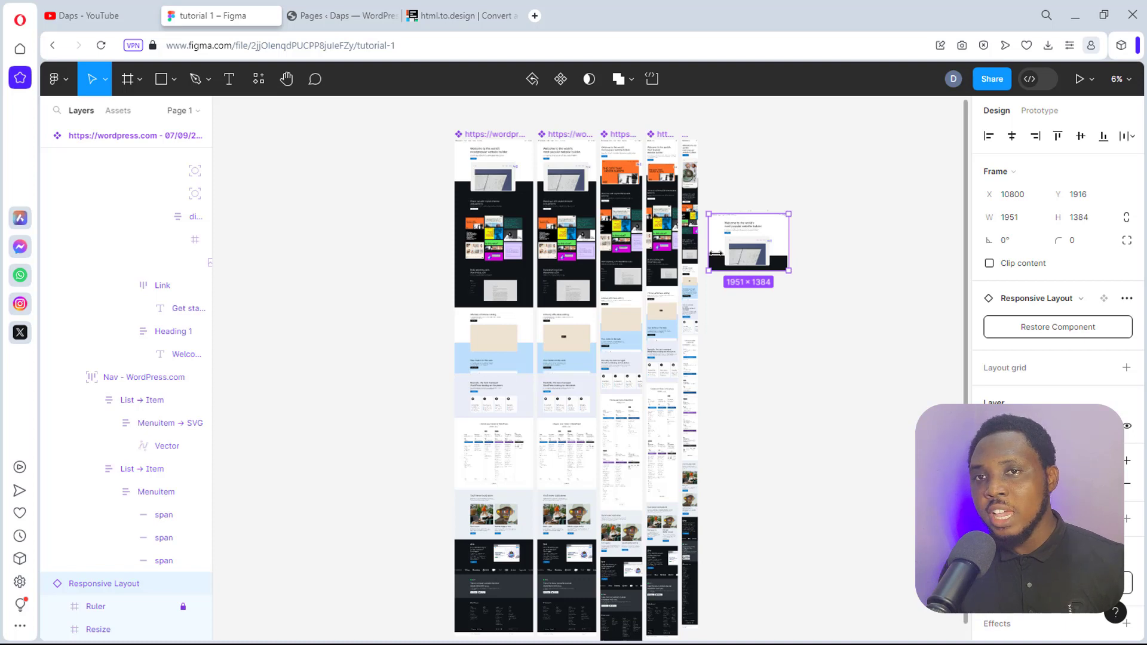
{"action": "left_click", "coordinate": [58, 78]}
{"action": "mouse_move", "coordinate": [134, 316]}
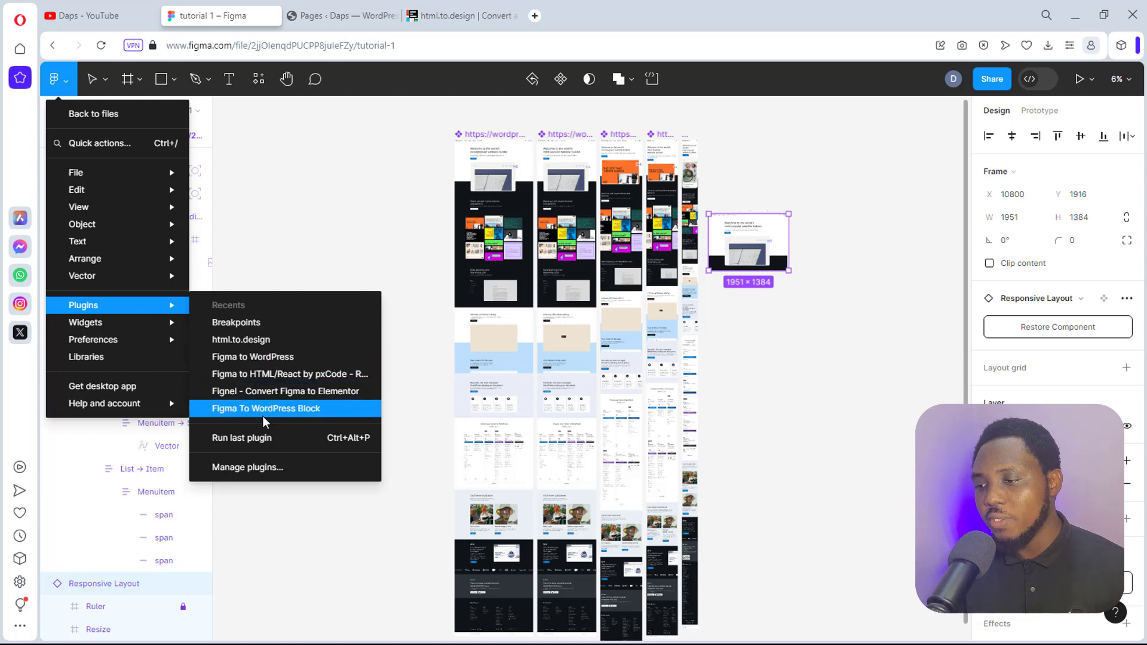
Step: Run the Figma to WordPress plugin from the full plugins browser
{"action": "left_click", "coordinate": [267, 469]}
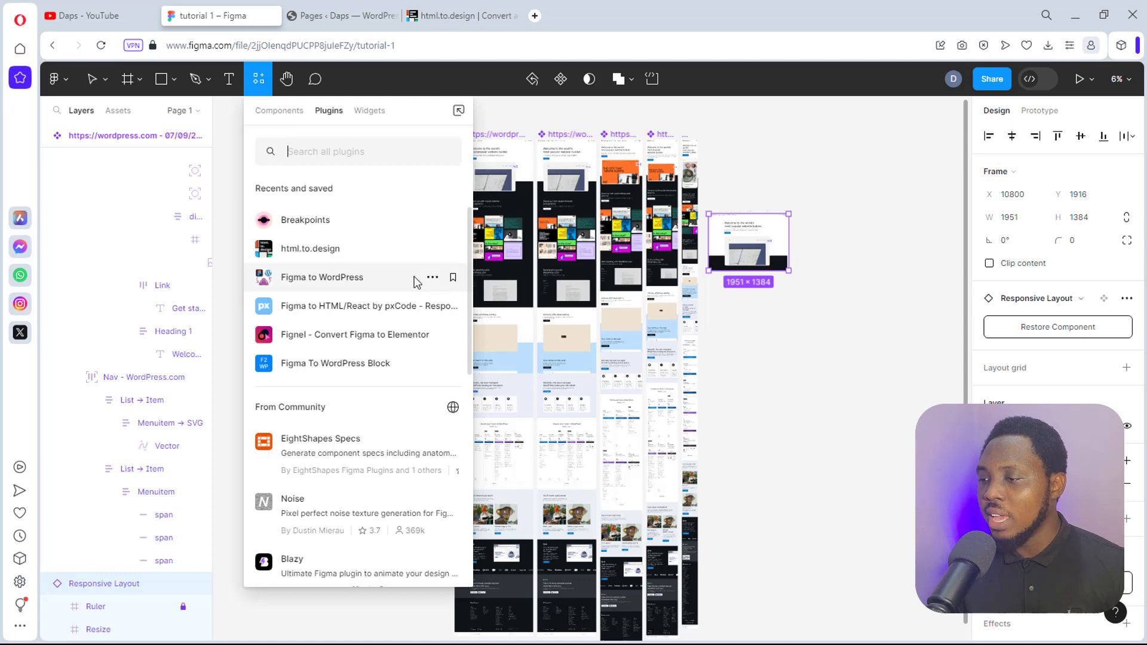
{"action": "left_click", "coordinate": [333, 278]}
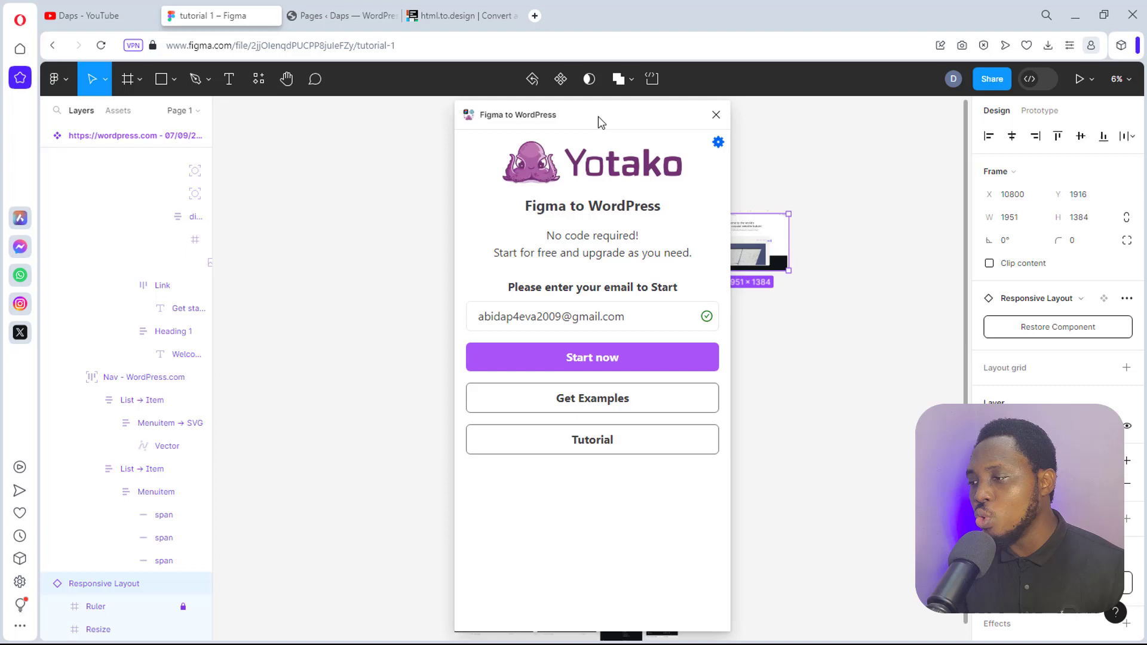
Step: Start the Yotako plugin, paste the file's copied share link as Figma URL, and submit it
{"action": "left_click_drag", "start_coordinate": [598, 116], "coordinate": [813, 158]}
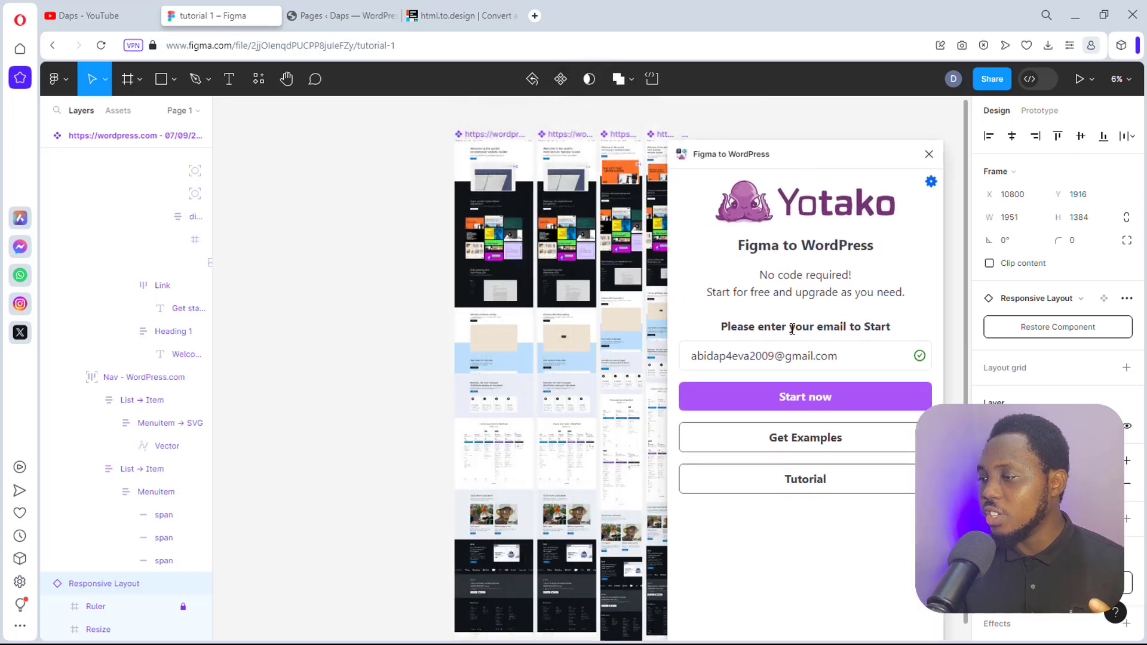
{"action": "left_click", "coordinate": [807, 398]}
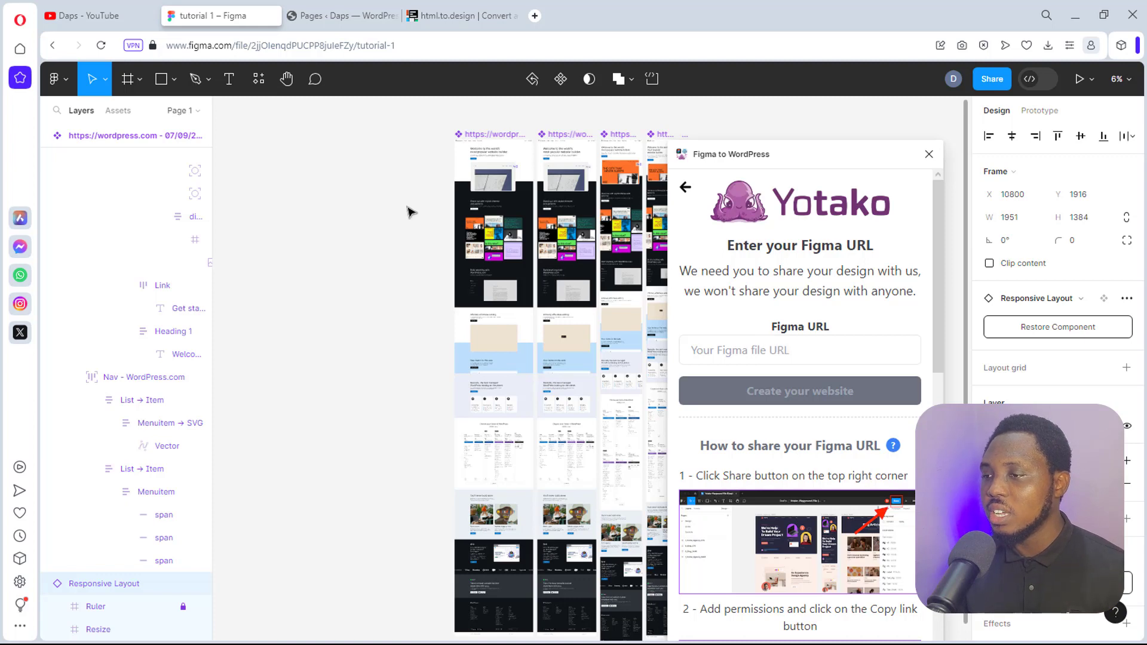
{"action": "left_click", "coordinate": [993, 79]}
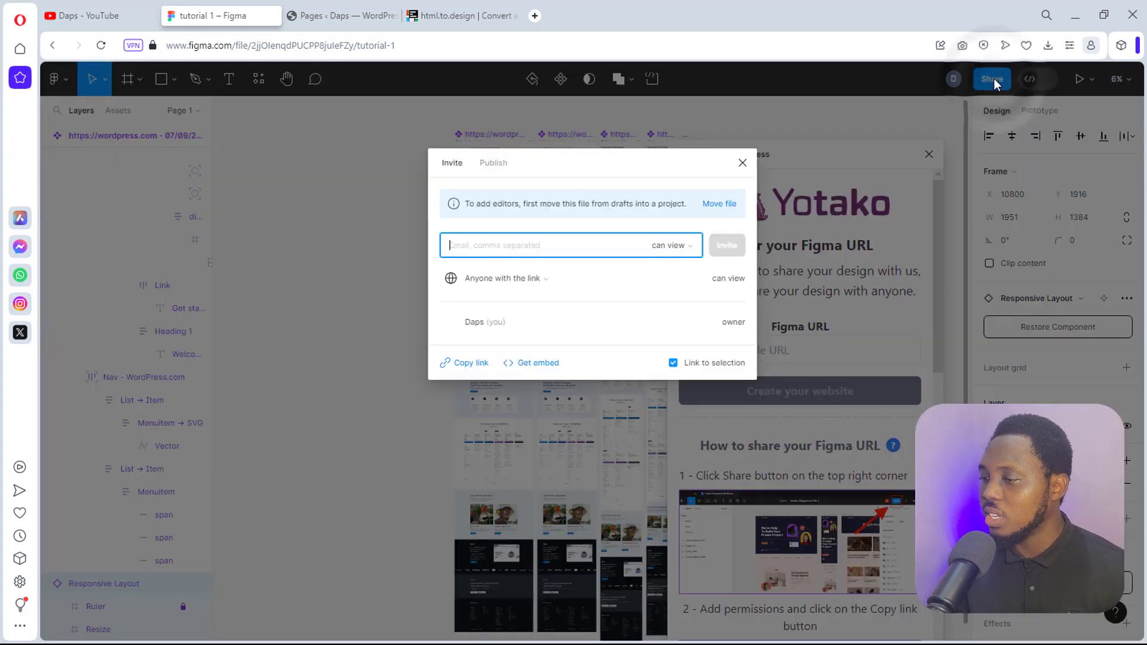
{"action": "left_click", "coordinate": [467, 363]}
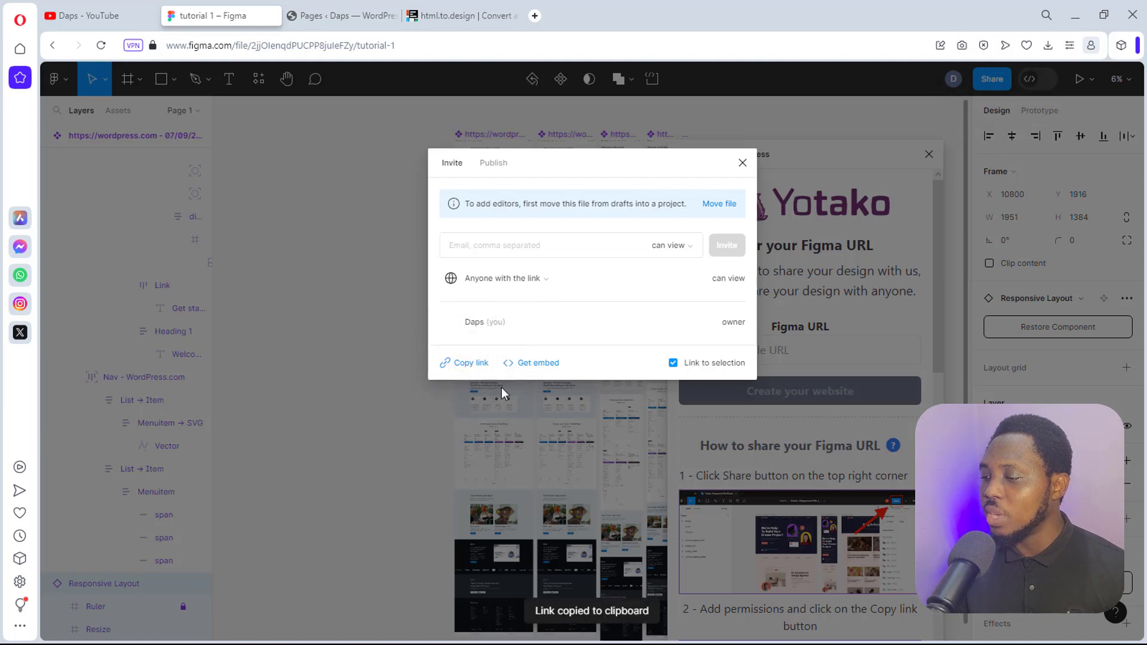
{"action": "left_click", "coordinate": [743, 163]}
{"action": "left_click", "coordinate": [741, 351]}
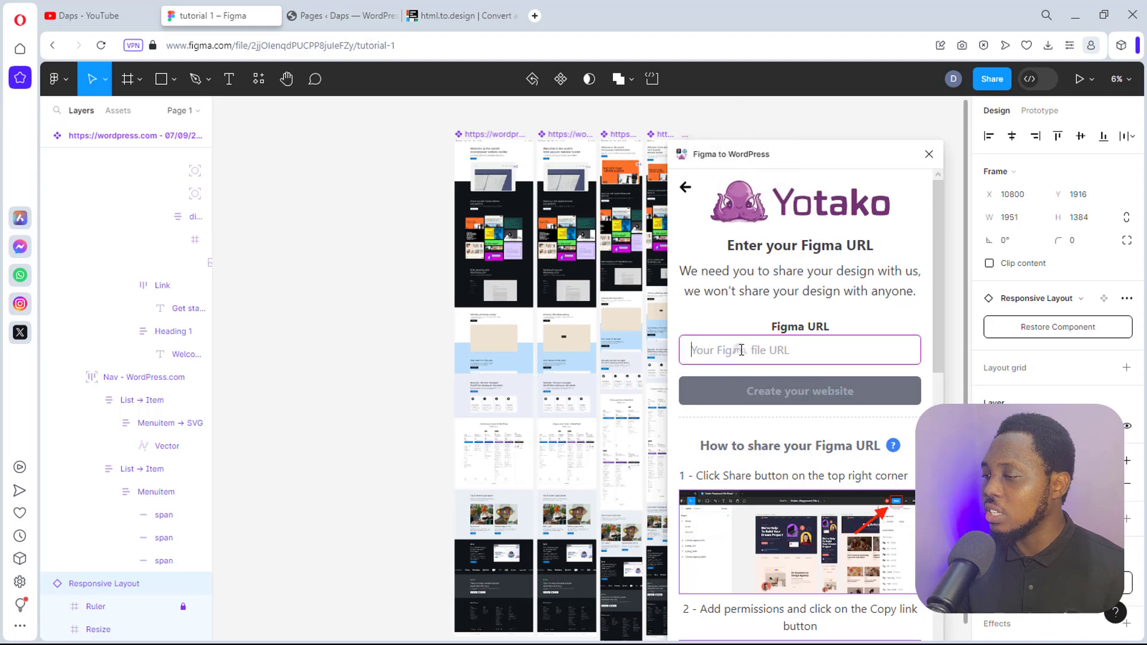
{"action": "key", "text": "ctrl+v"}
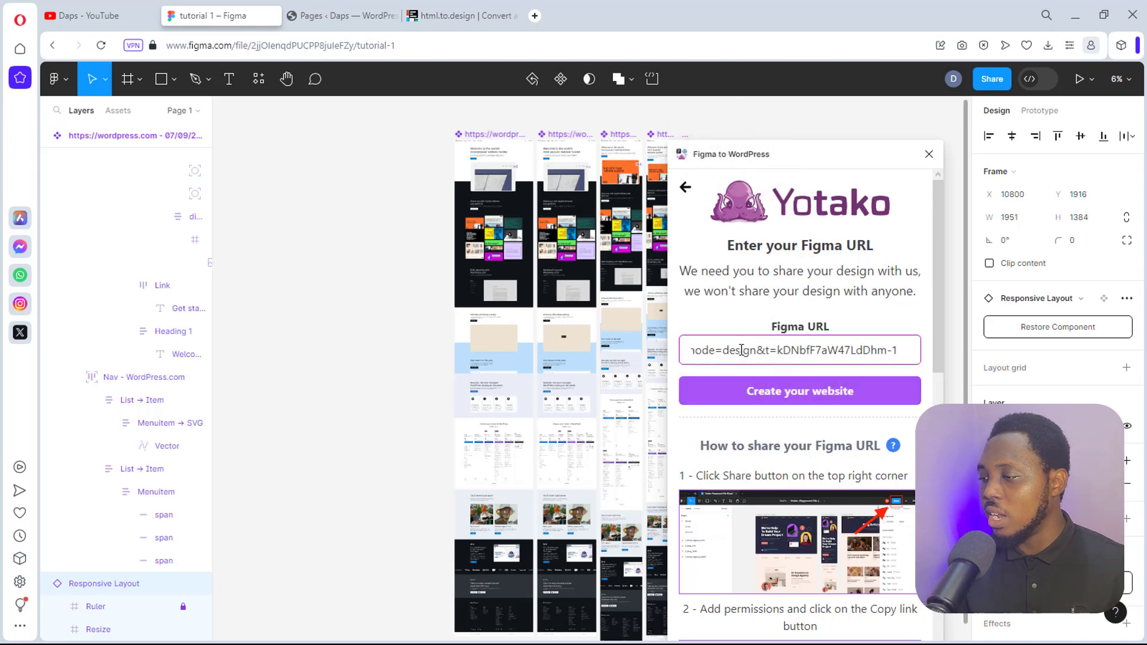
{"action": "left_click", "coordinate": [751, 392]}
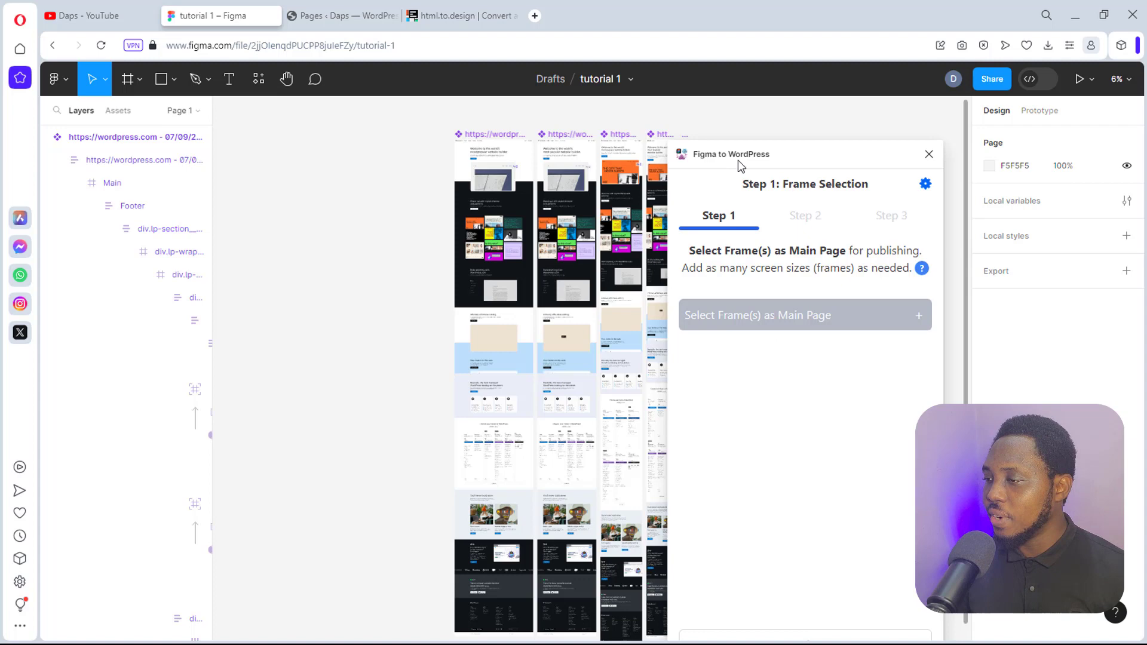
Step: Add Frames 1–5 as the Main page and continue past frame selection
{"action": "left_click_drag", "start_coordinate": [758, 157], "coordinate": [841, 236]}
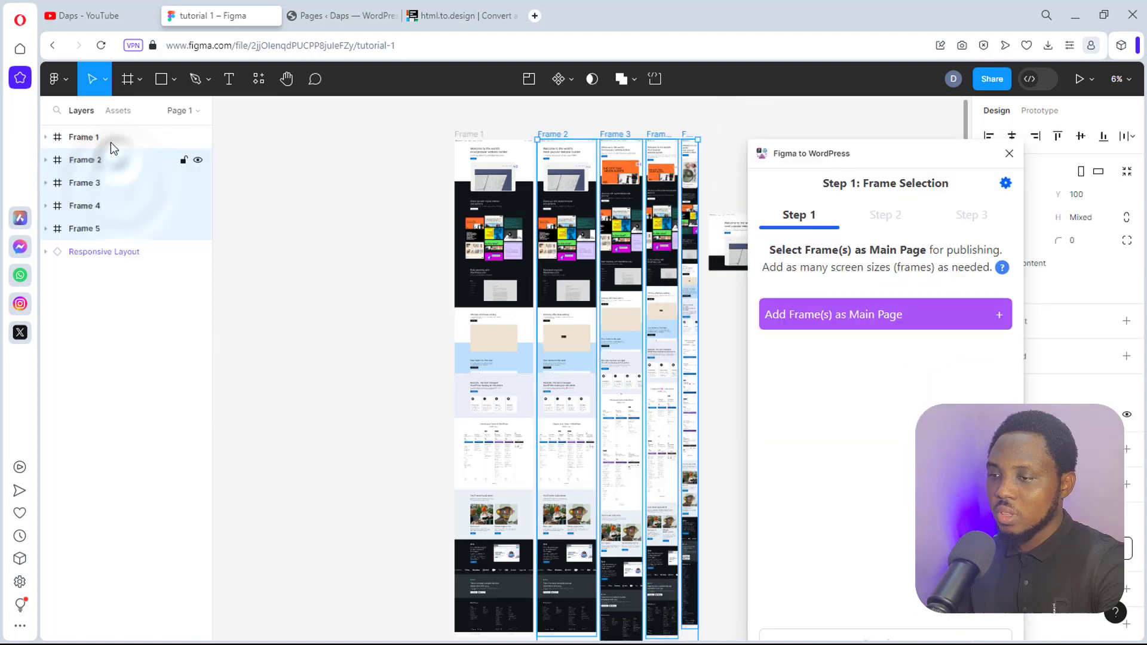
{"action": "left_click", "coordinate": [110, 139], "text": "shift"}
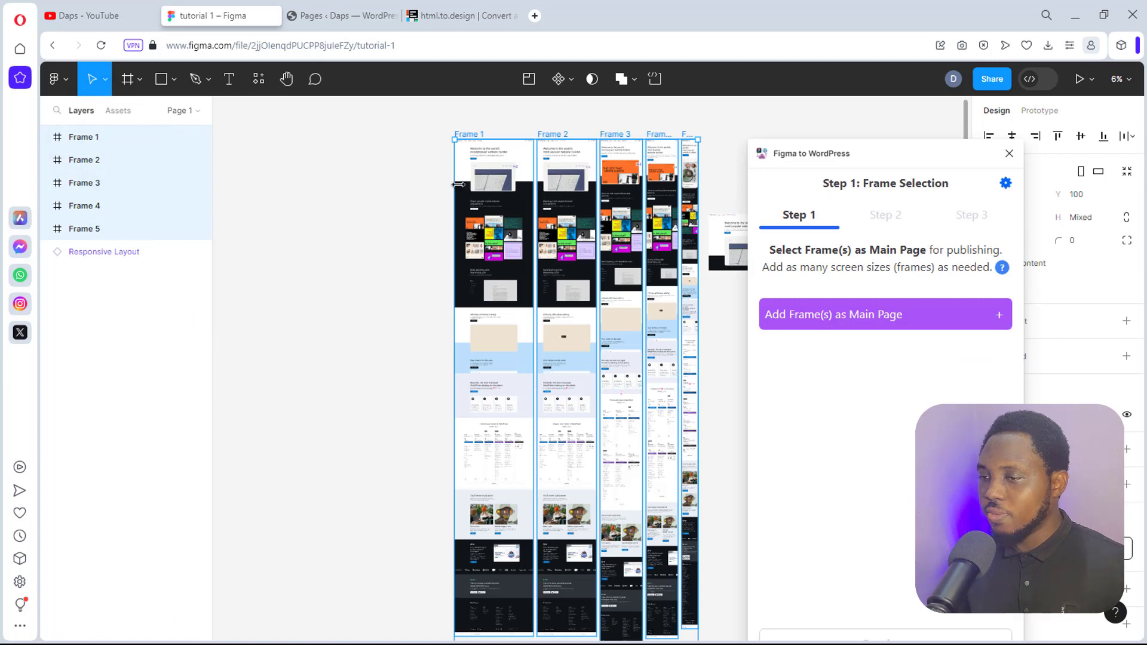
{"action": "left_click", "coordinate": [882, 317]}
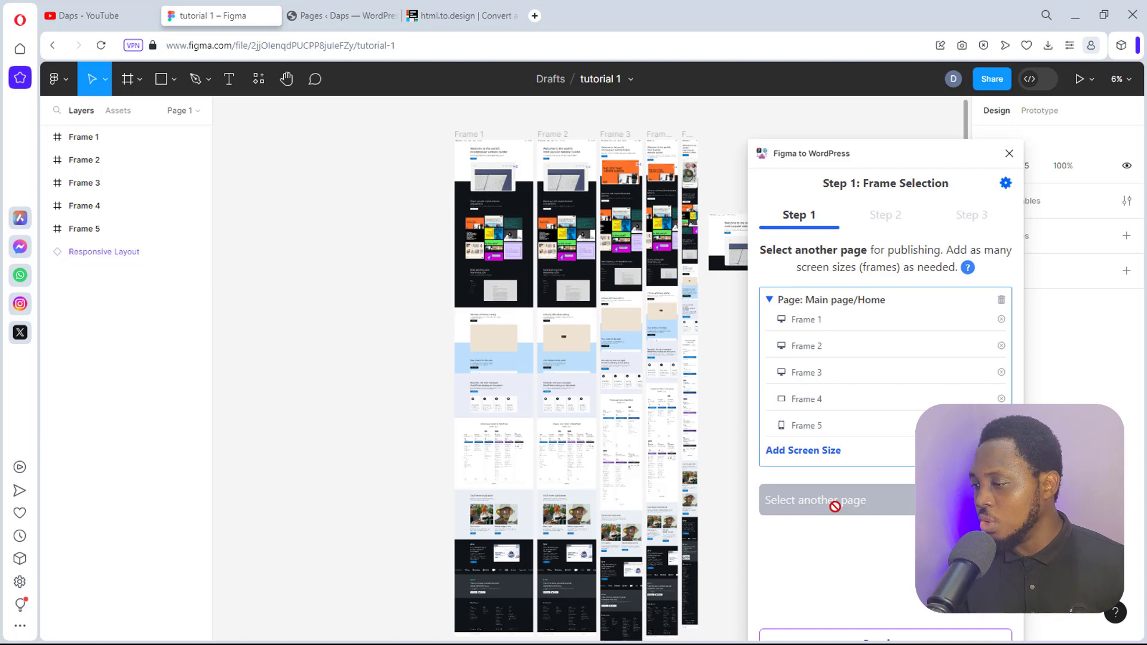
{"action": "left_click_drag", "start_coordinate": [877, 149], "coordinate": [844, 98]}
{"action": "left_click", "coordinate": [857, 604]}
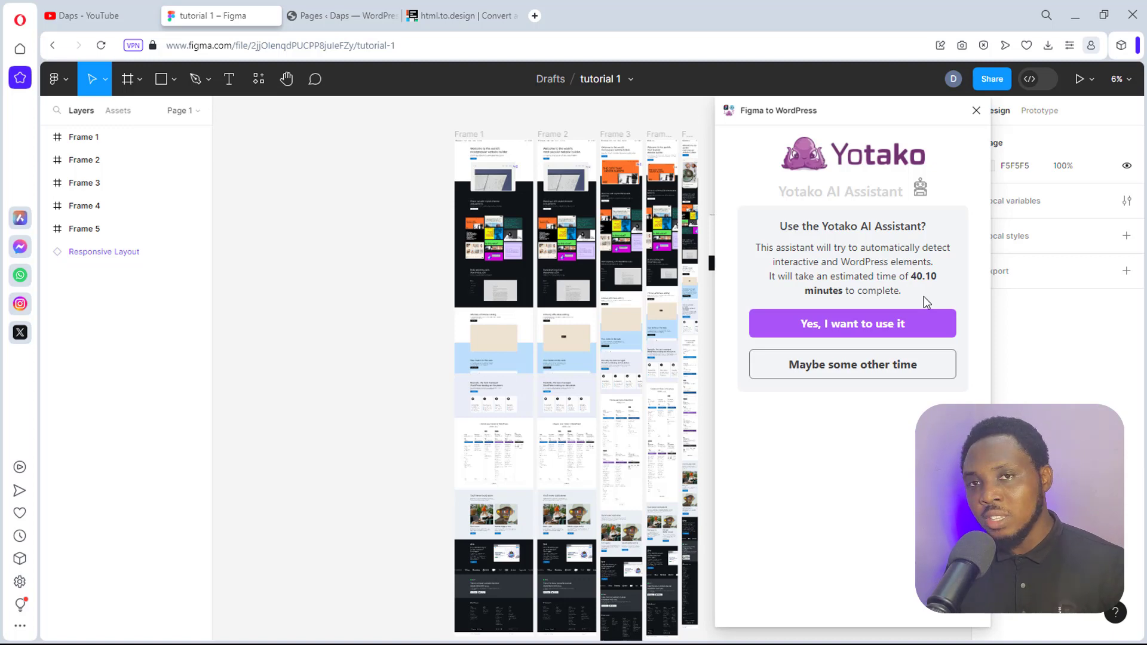
Step: Decline the AI Assistant, continue without selecting elements, and start the WordPress build
{"action": "left_click", "coordinate": [859, 370]}
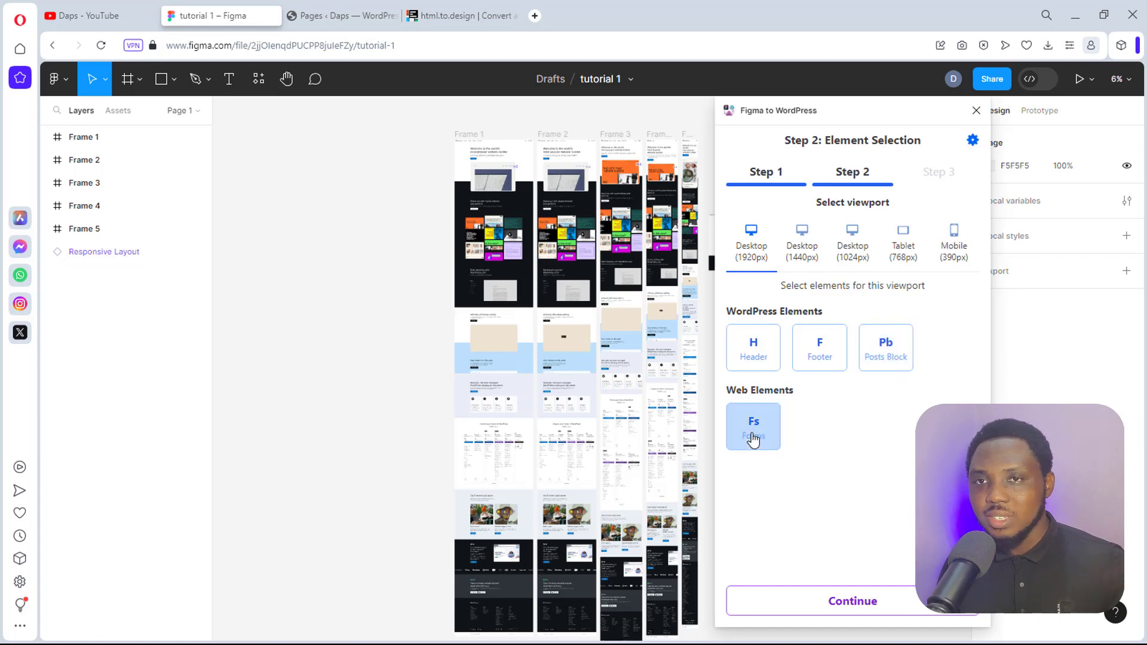
{"action": "left_click", "coordinate": [885, 608]}
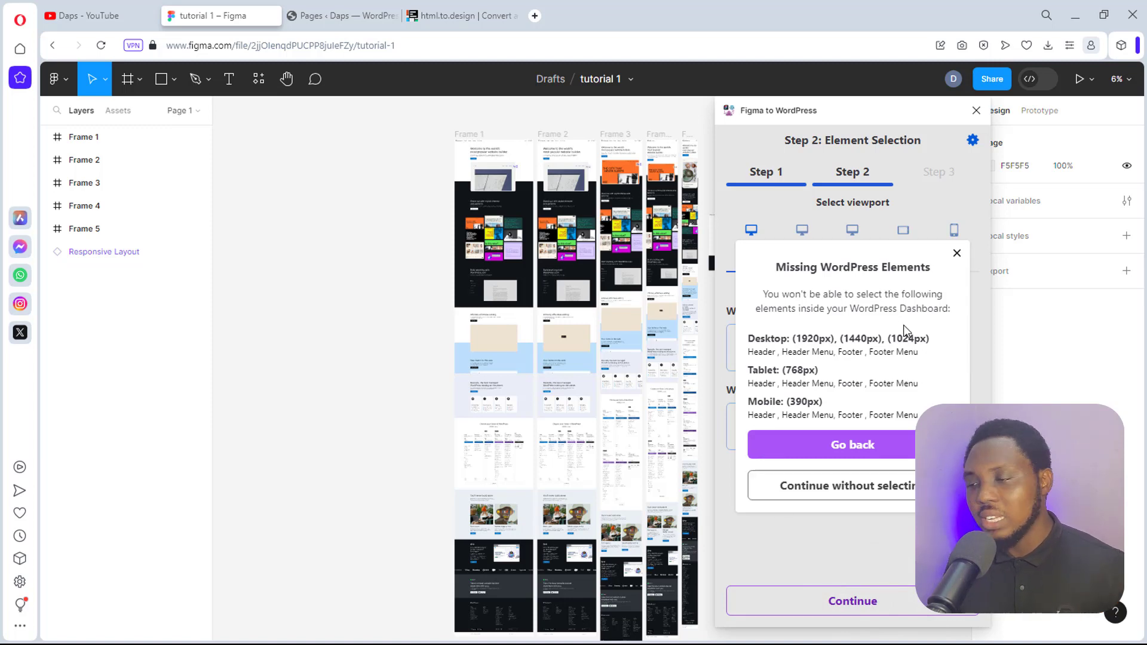
{"action": "left_click", "coordinate": [900, 487]}
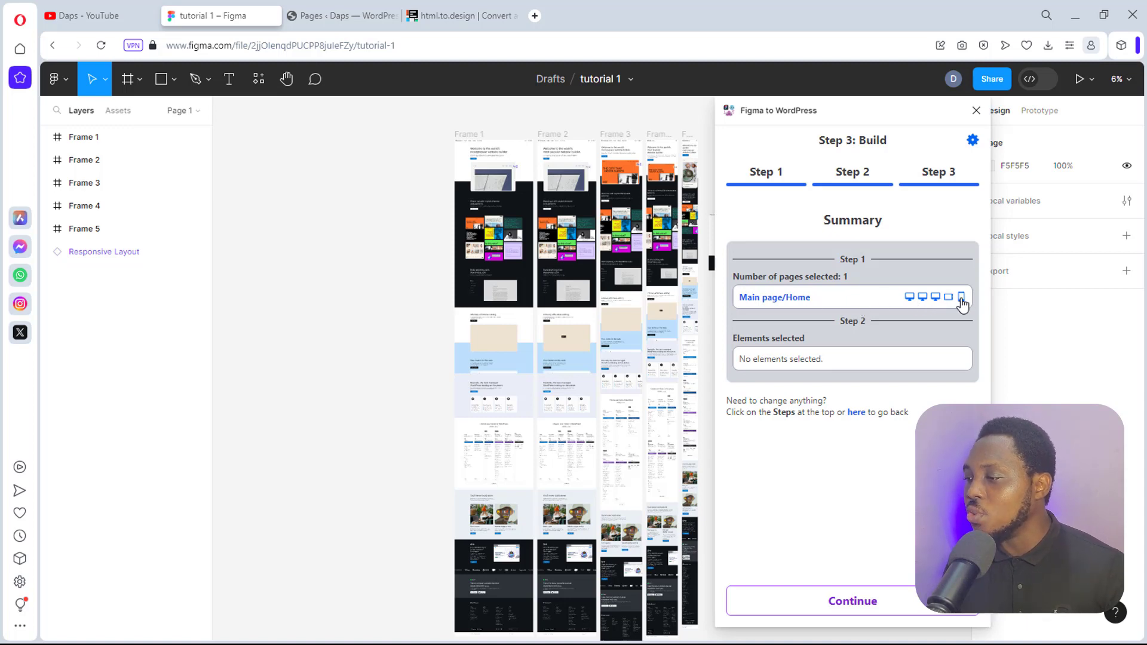
{"action": "left_click", "coordinate": [873, 604]}
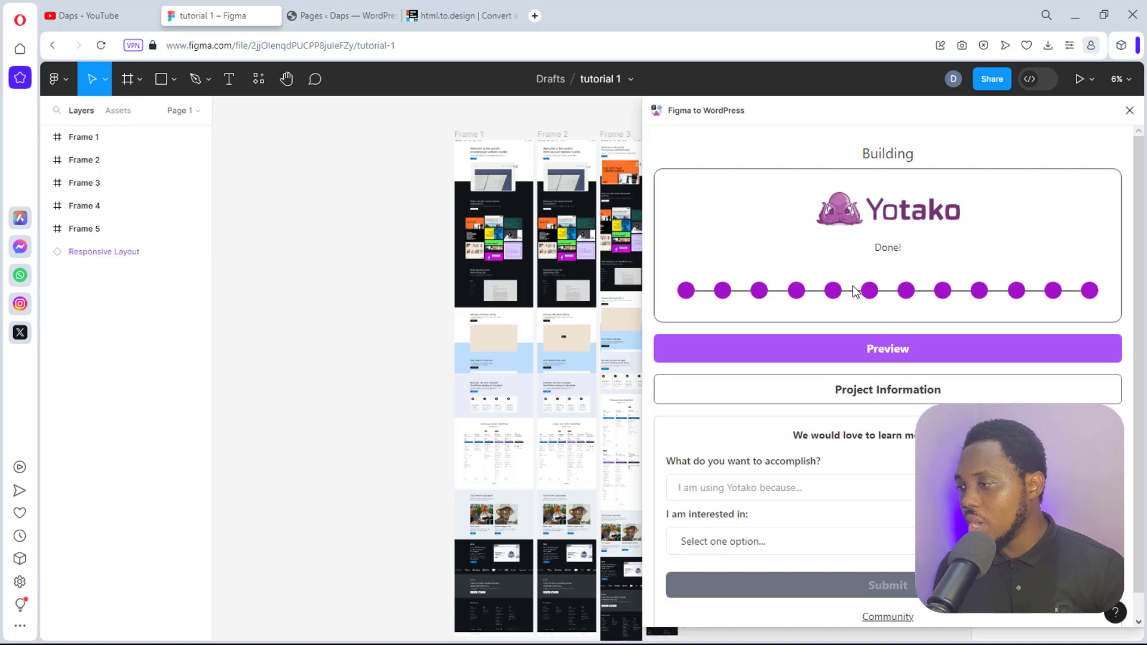
Step: Preview the finished build to open Yotako's Plans page
{"action": "left_click", "coordinate": [888, 352]}
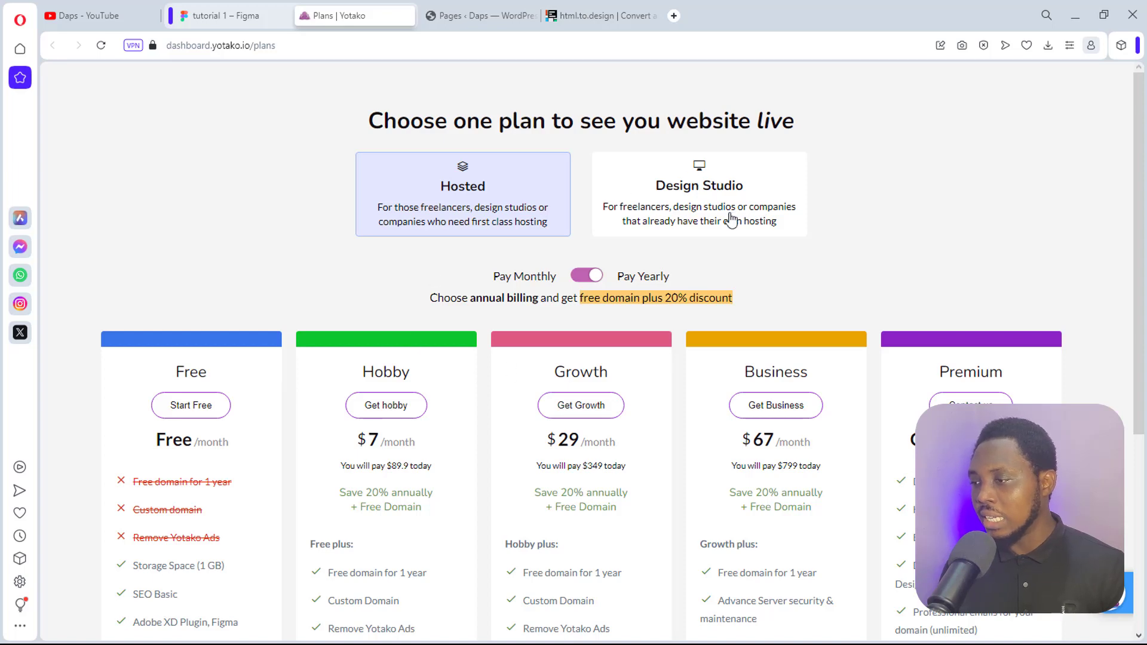
Step: Compare the plan tiers and choose Start Free on the Free plan
{"action": "scroll", "coordinate": [253, 320], "scroll_direction": "down", "scroll_amount": 3}
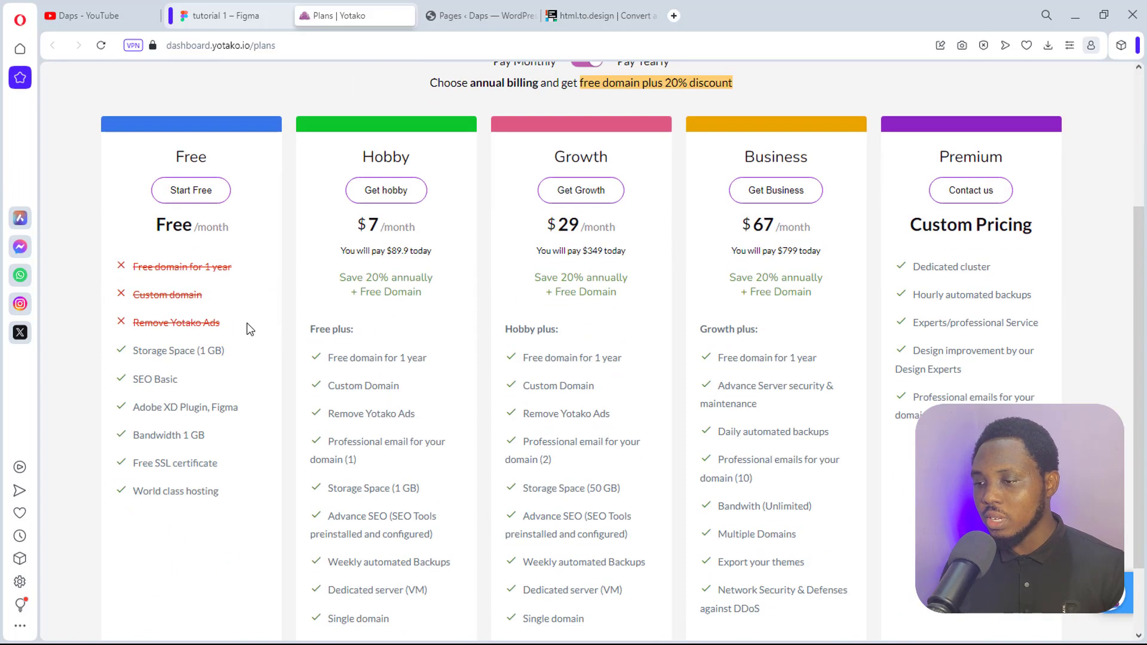
{"action": "scroll", "coordinate": [249, 329], "scroll_direction": "up", "scroll_amount": 2}
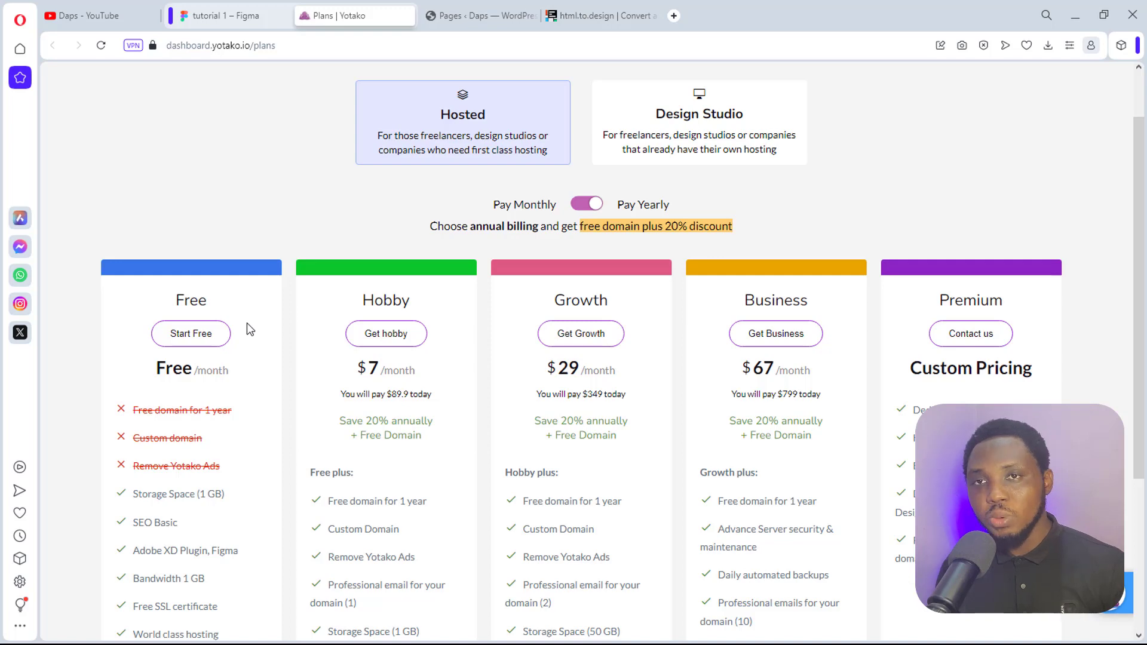
{"action": "left_click", "coordinate": [187, 336]}
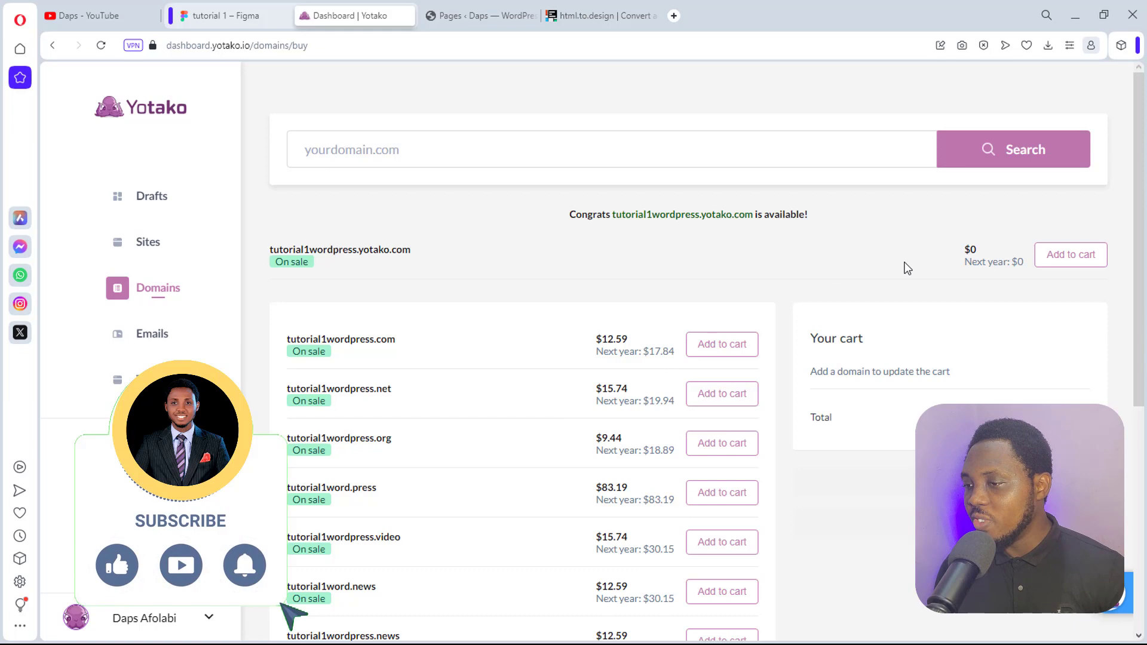
Step: Check out the free tutorial1wordpress.yotako.com subdomain at $0 and confirm the payment
{"action": "left_click", "coordinate": [1088, 257]}
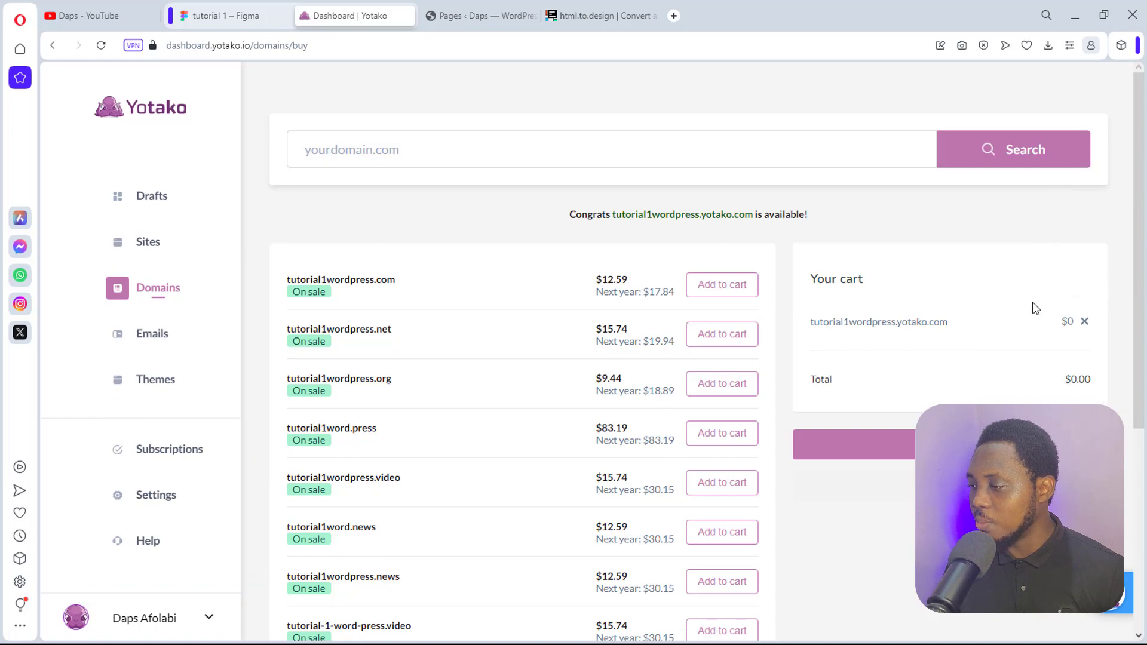
{"action": "left_click", "coordinate": [912, 448]}
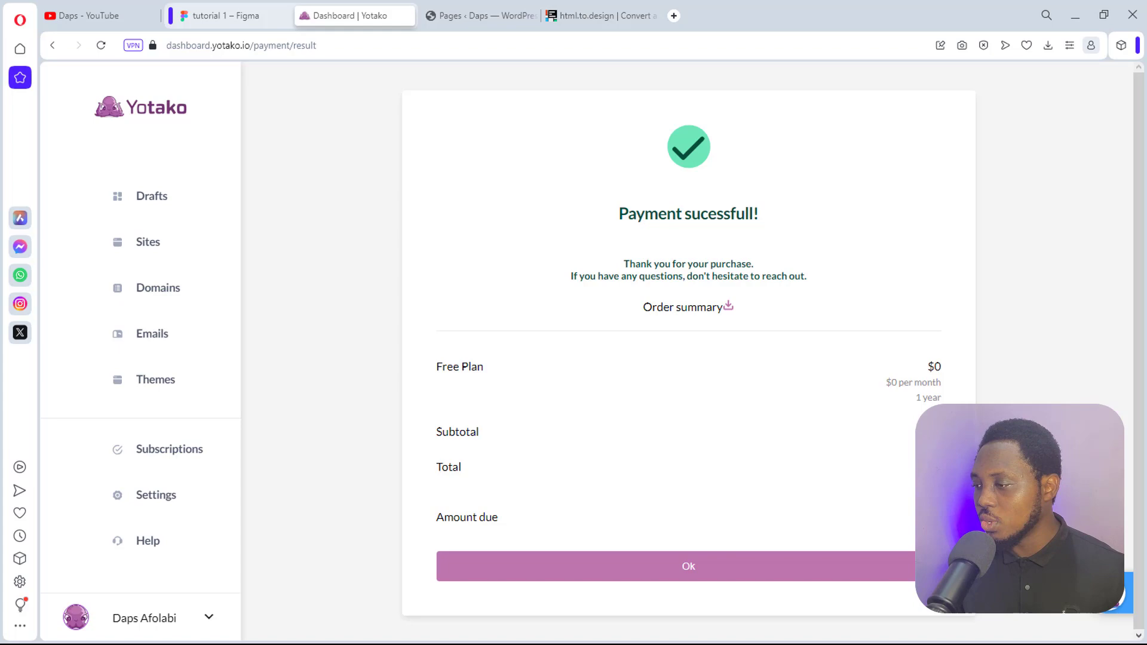
{"action": "left_click", "coordinate": [663, 568]}
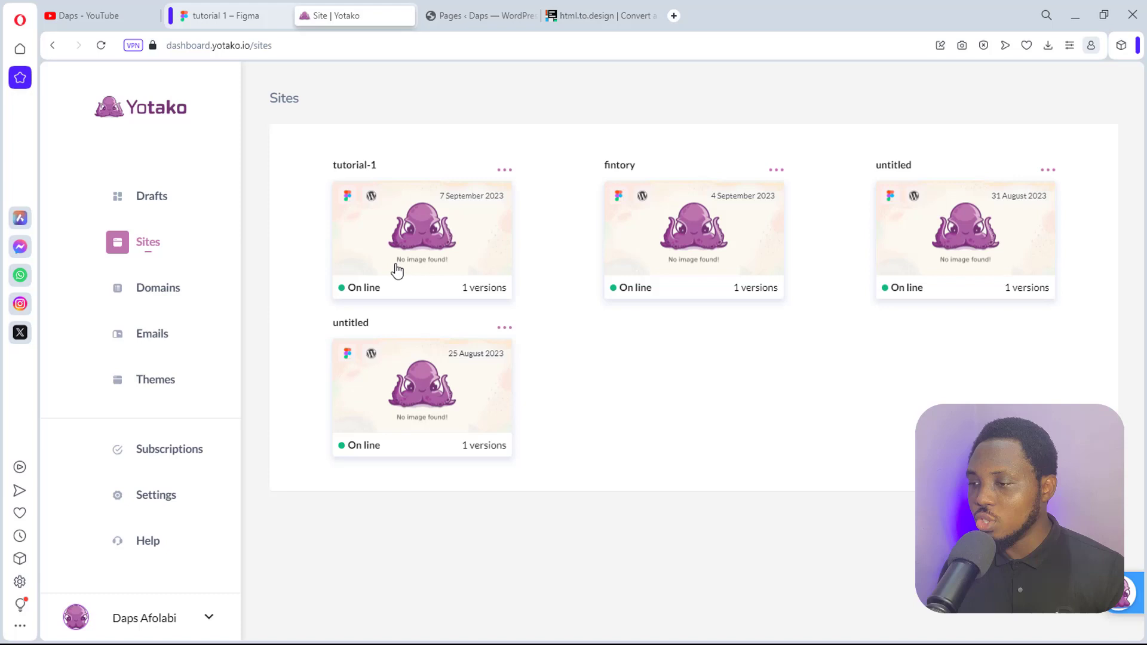
Step: Open the tutorial-1 site's details and launch its live website in a new tab
{"action": "left_click", "coordinate": [384, 252]}
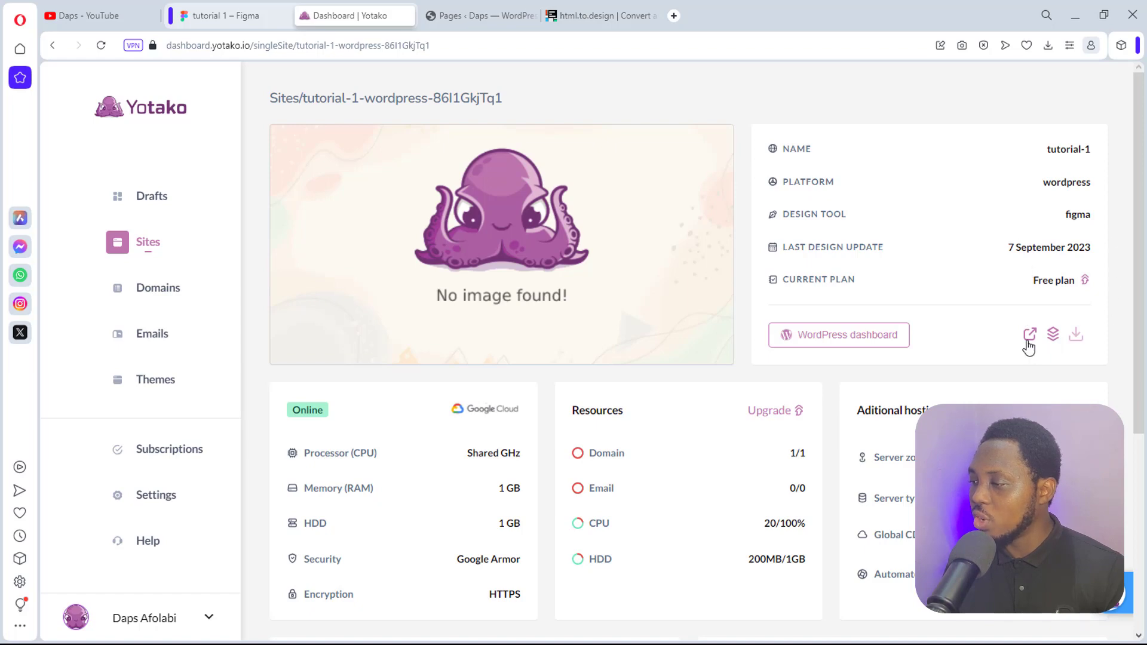
{"action": "left_click", "coordinate": [1030, 336]}
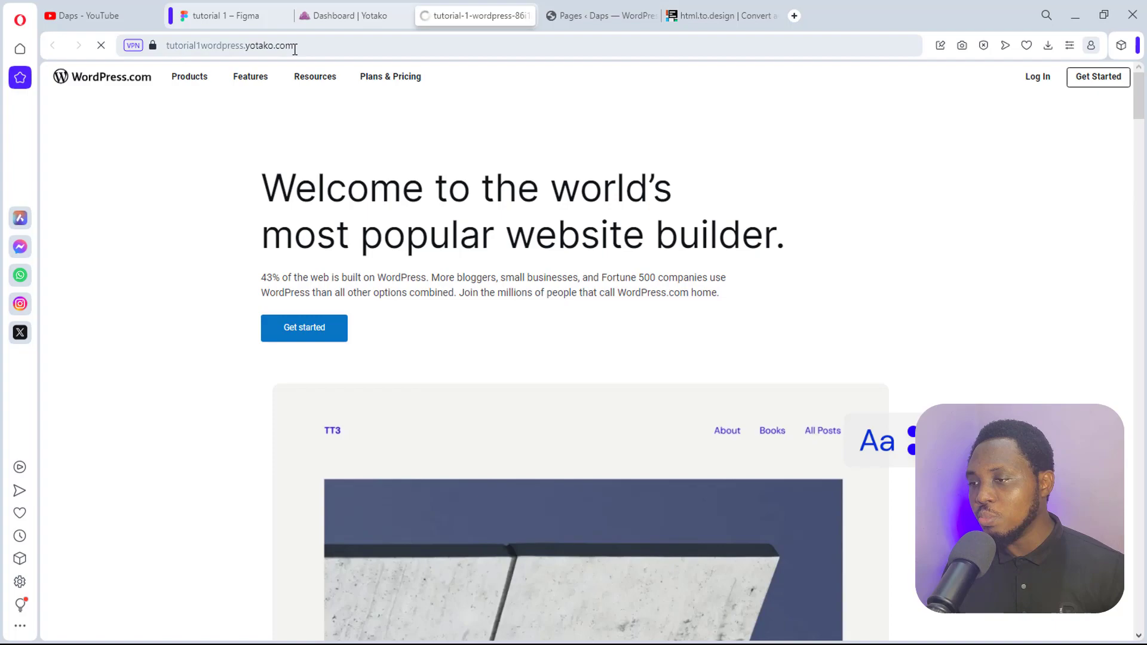
Step: Scroll the live site down to the footer and back up to the 'Welcome' hero
{"action": "scroll", "coordinate": [730, 160], "scroll_direction": "down", "scroll_amount": 4}
{"action": "scroll", "coordinate": [732, 160], "scroll_direction": "down", "scroll_amount": 20}
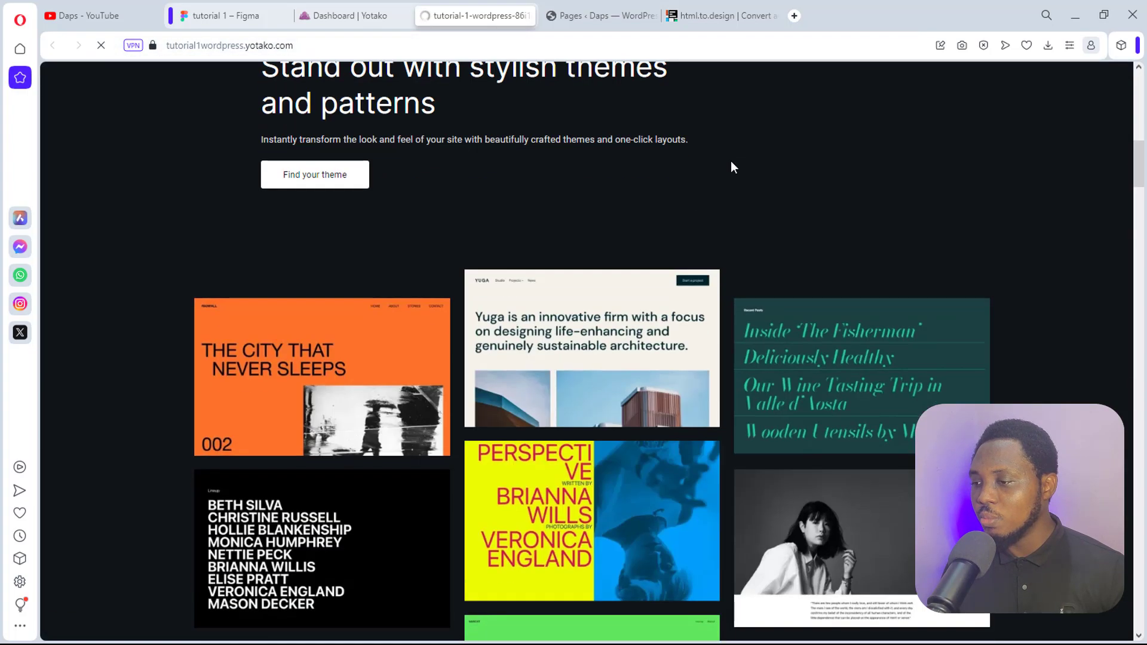
{"action": "scroll", "coordinate": [733, 167], "scroll_direction": "down", "scroll_amount": 20}
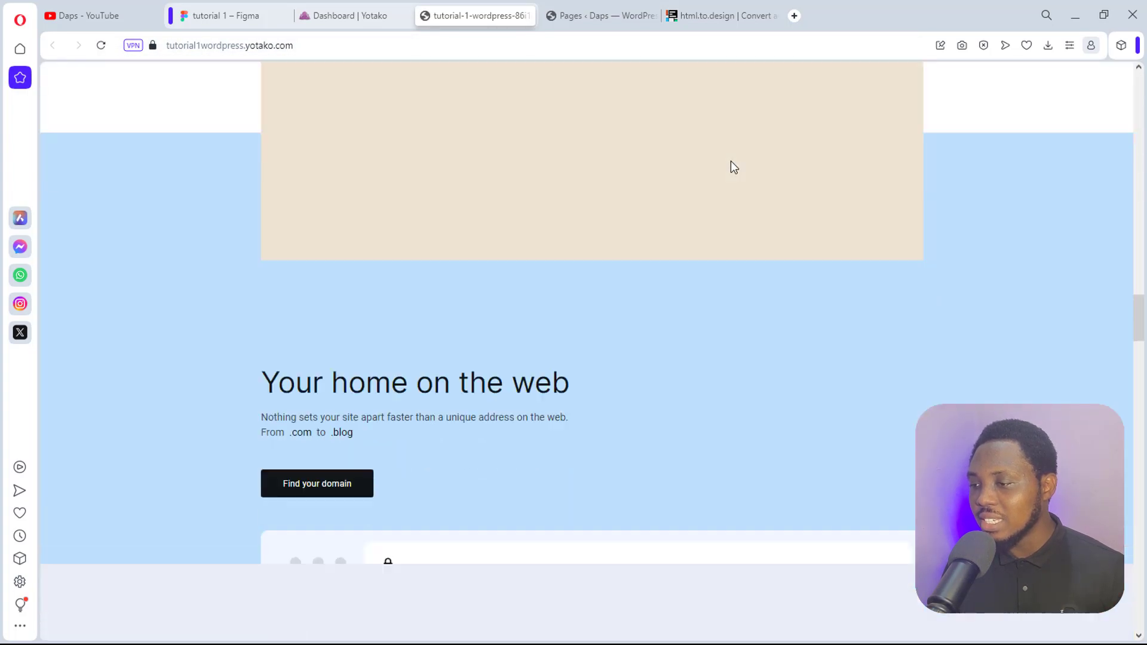
{"action": "scroll", "coordinate": [734, 168], "scroll_direction": "down", "scroll_amount": 20}
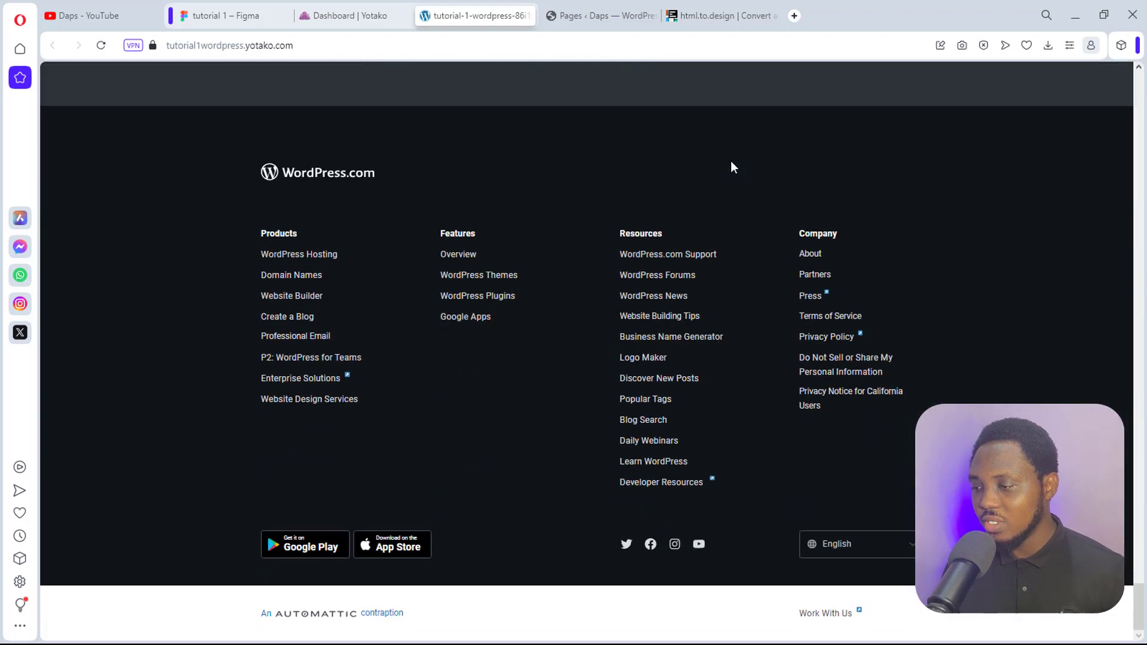
{"action": "scroll", "coordinate": [734, 168], "scroll_direction": "up", "scroll_amount": 15}
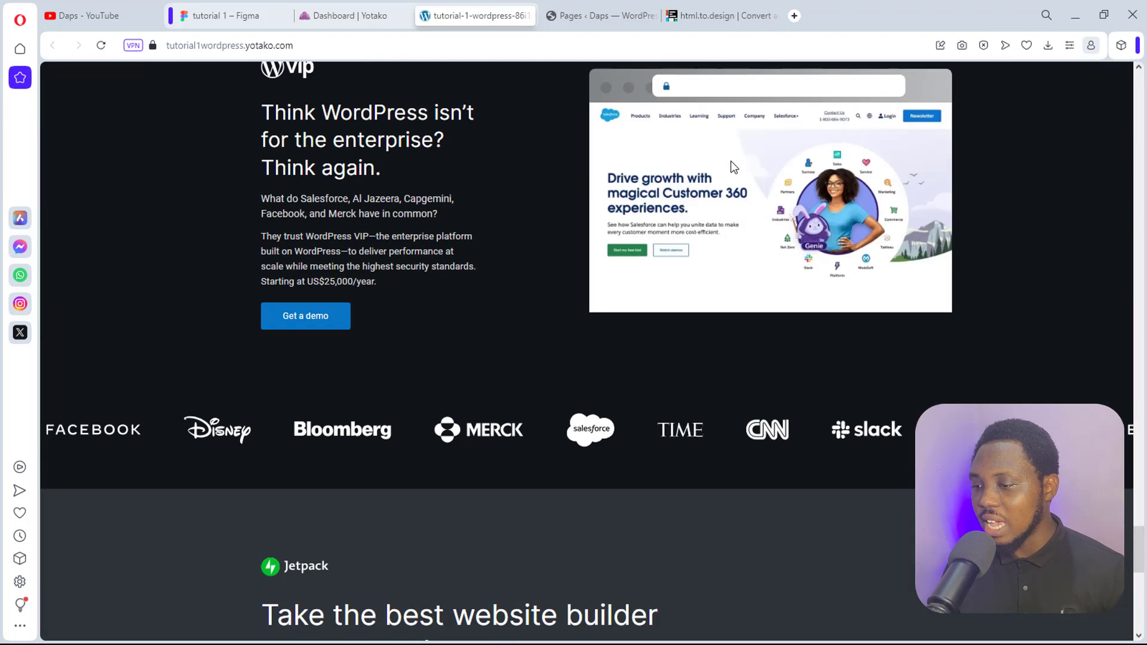
{"action": "scroll", "coordinate": [730, 160], "scroll_direction": "up", "scroll_amount": 12}
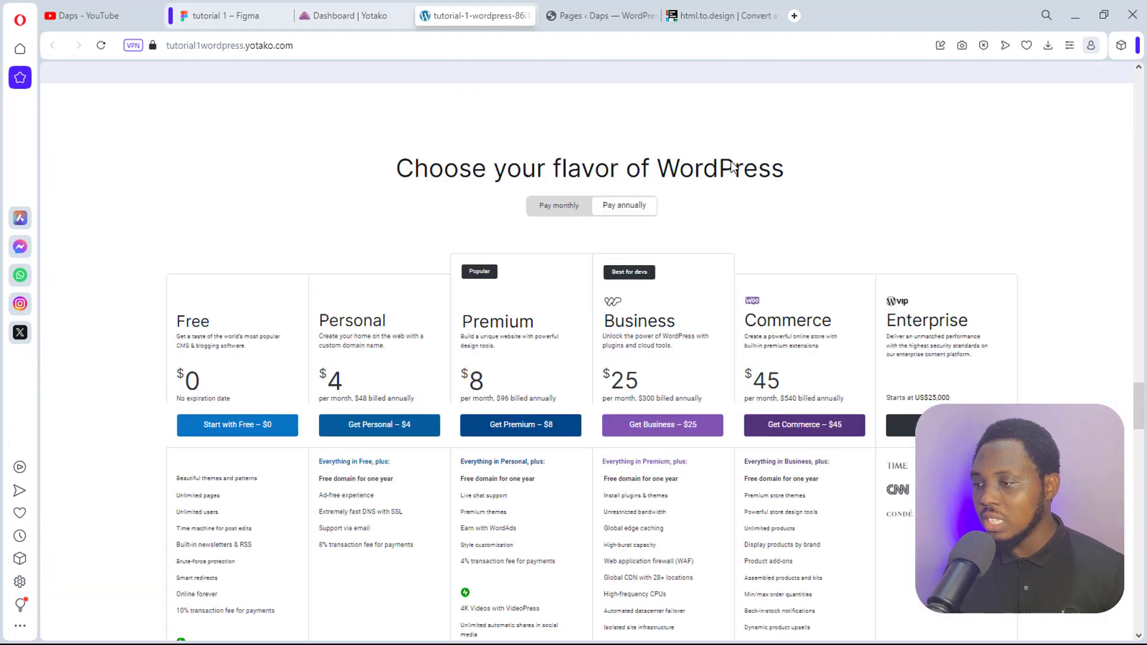
{"action": "scroll", "coordinate": [731, 161], "scroll_direction": "up", "scroll_amount": 12}
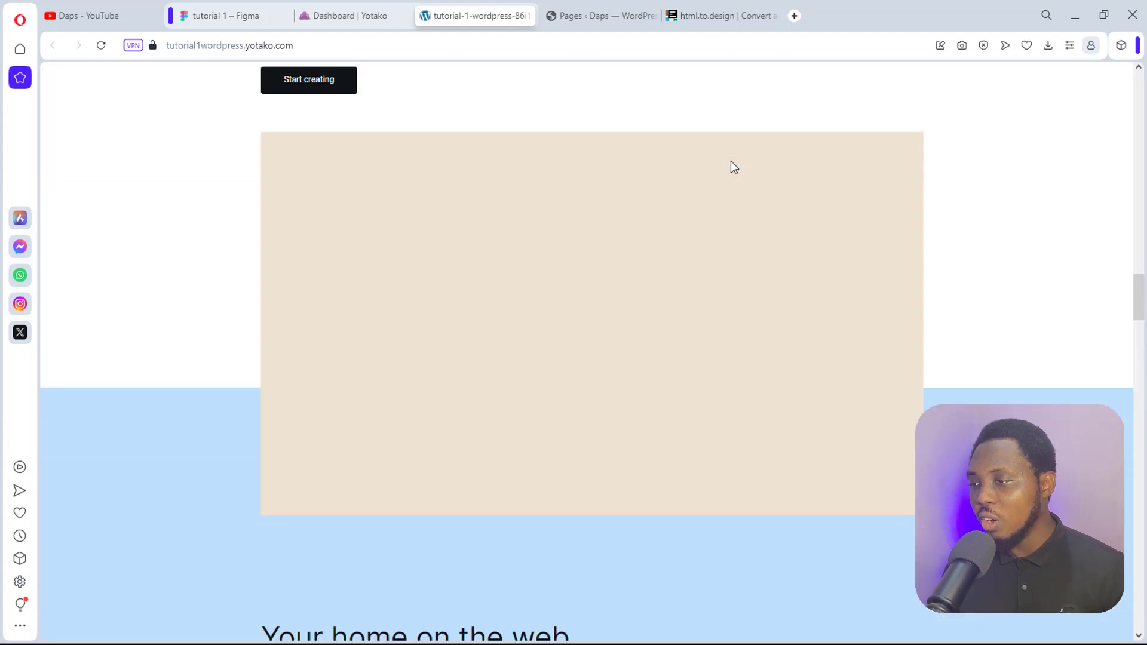
{"action": "scroll", "coordinate": [734, 167], "scroll_direction": "up", "scroll_amount": 15}
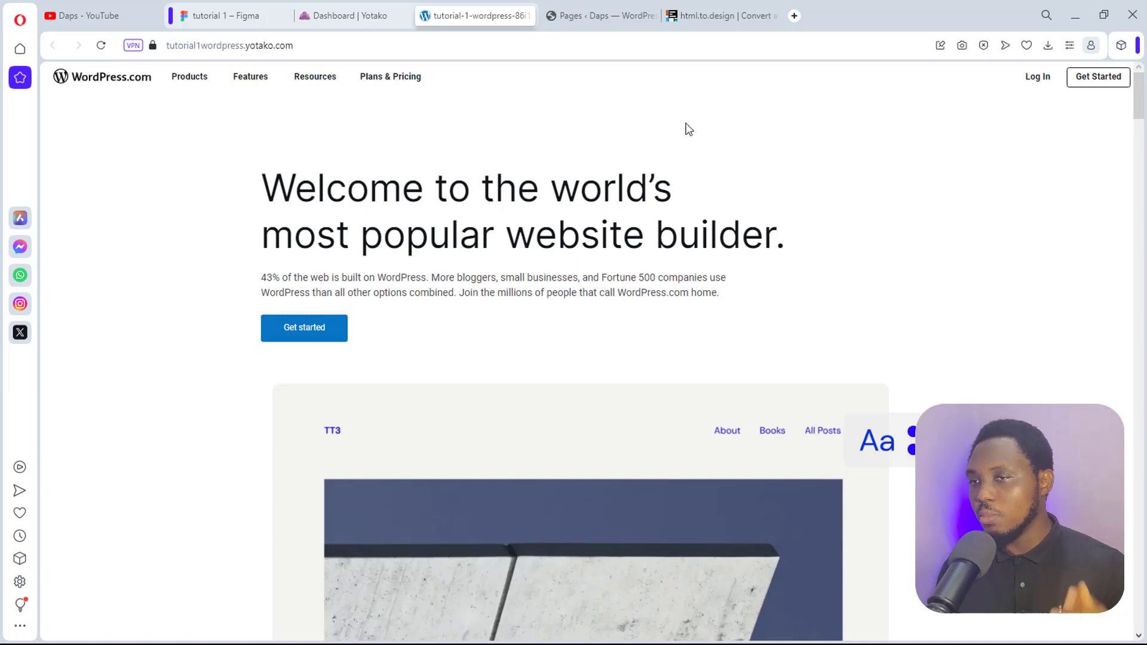
Step: From the Yotako site details page, sign into the converted site's WordPress admin dashboard
{"action": "left_click", "coordinate": [321, 17]}
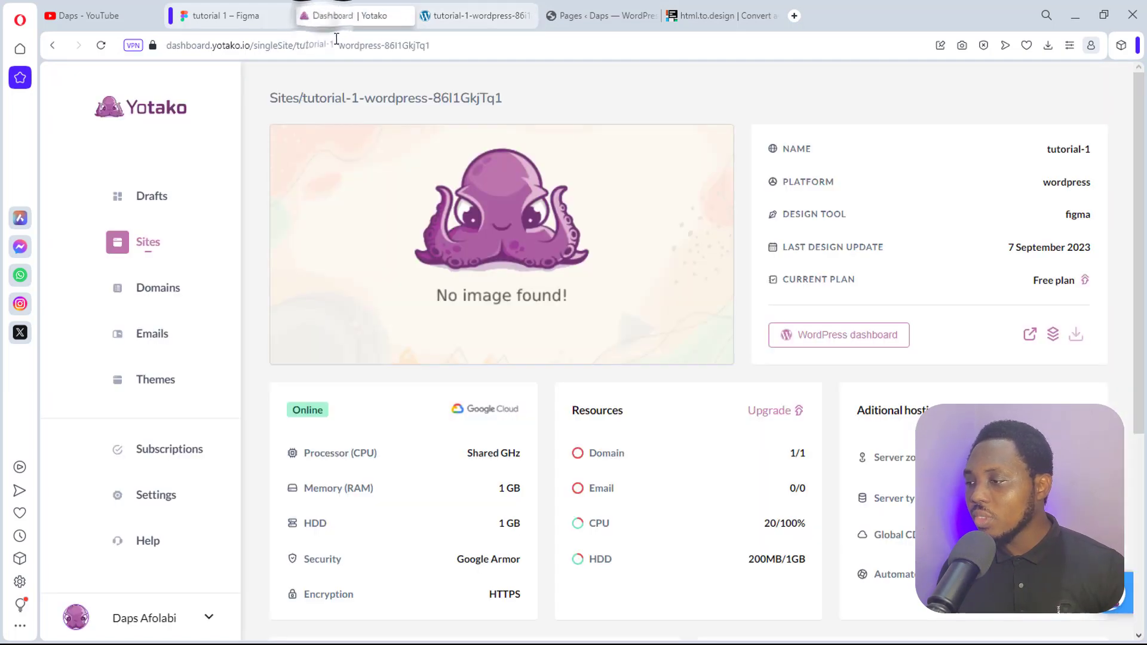
{"action": "left_click", "coordinate": [838, 336]}
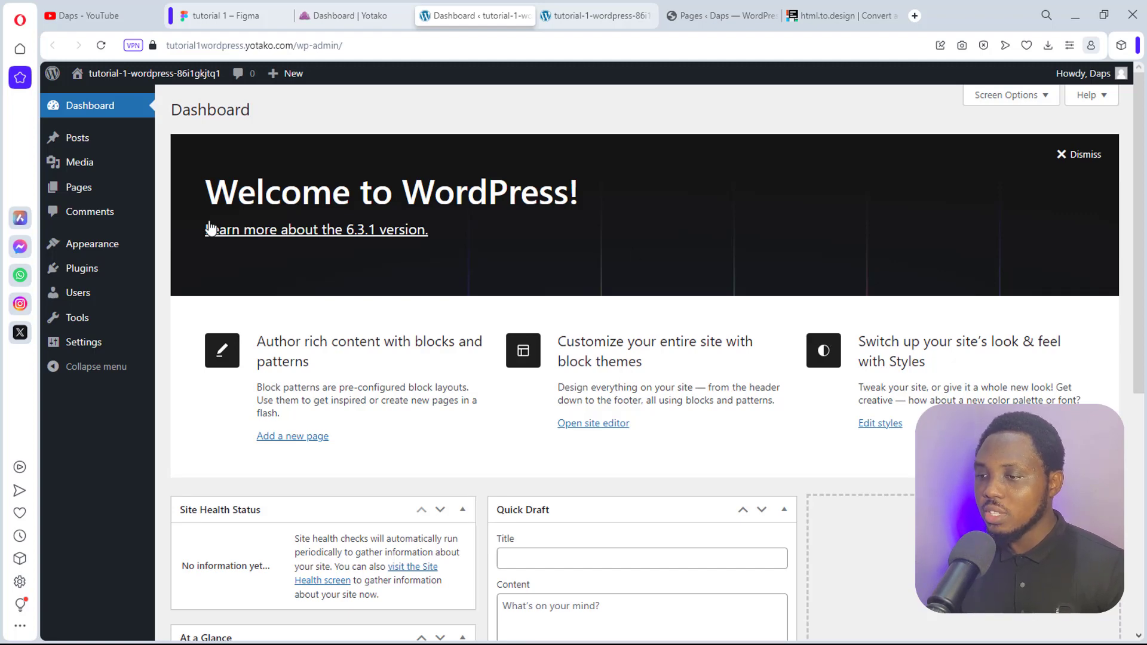
Step: Open 'Frame_1 — Front Page' from All Pages in the block editor
{"action": "mouse_move", "coordinate": [79, 188]}
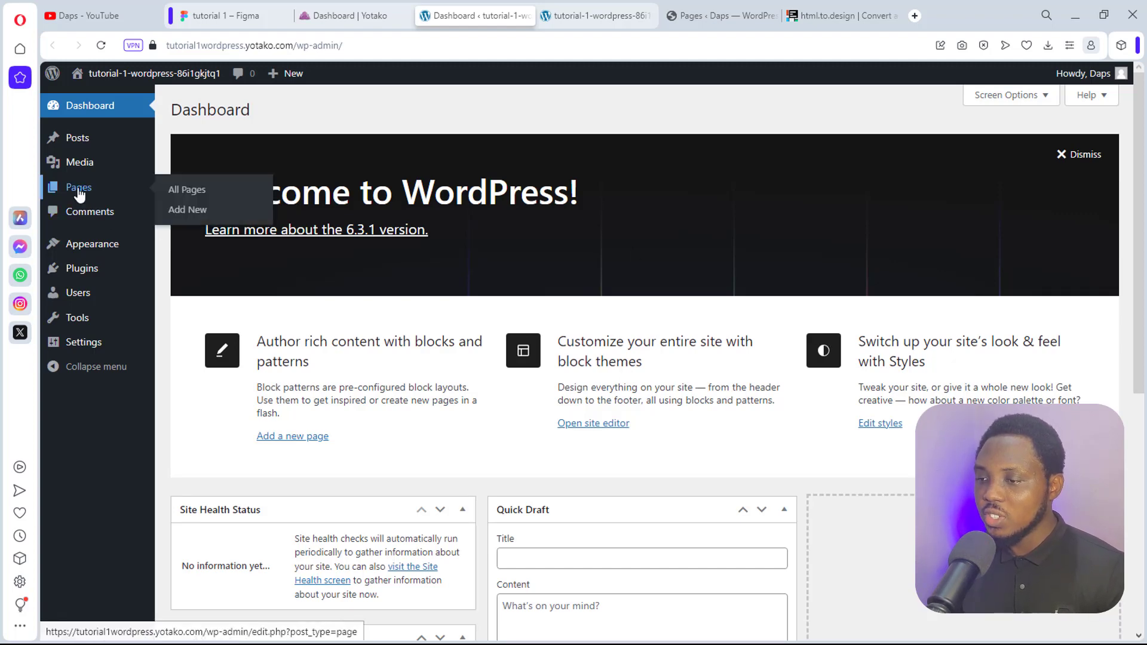
{"action": "left_click", "coordinate": [186, 191]}
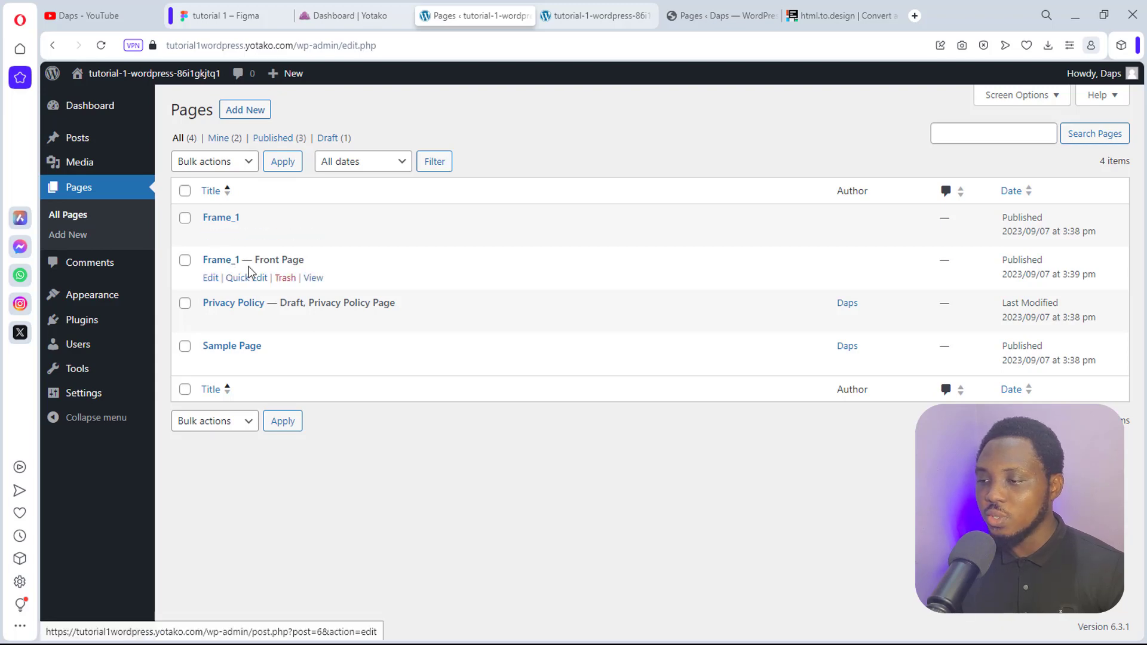
{"action": "left_click", "coordinate": [211, 279]}
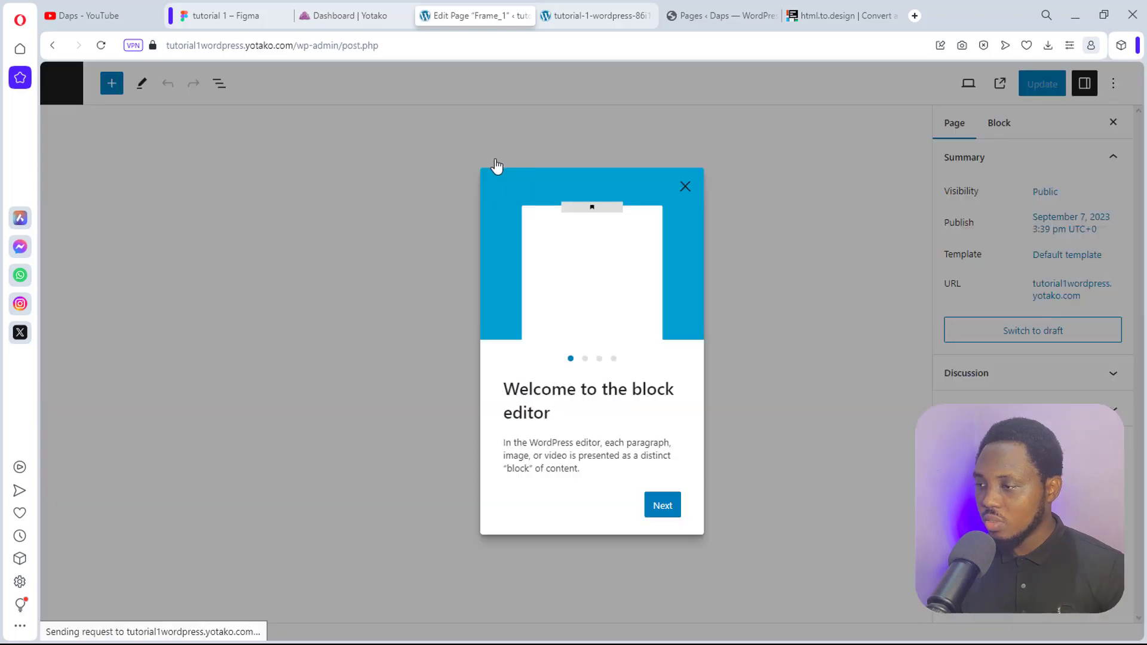
Step: Dismiss the welcome guide and replace 'popular website builder' in the hero heading with 'clone tutorial'
{"action": "left_click", "coordinate": [685, 187]}
{"action": "left_click", "coordinate": [449, 291]}
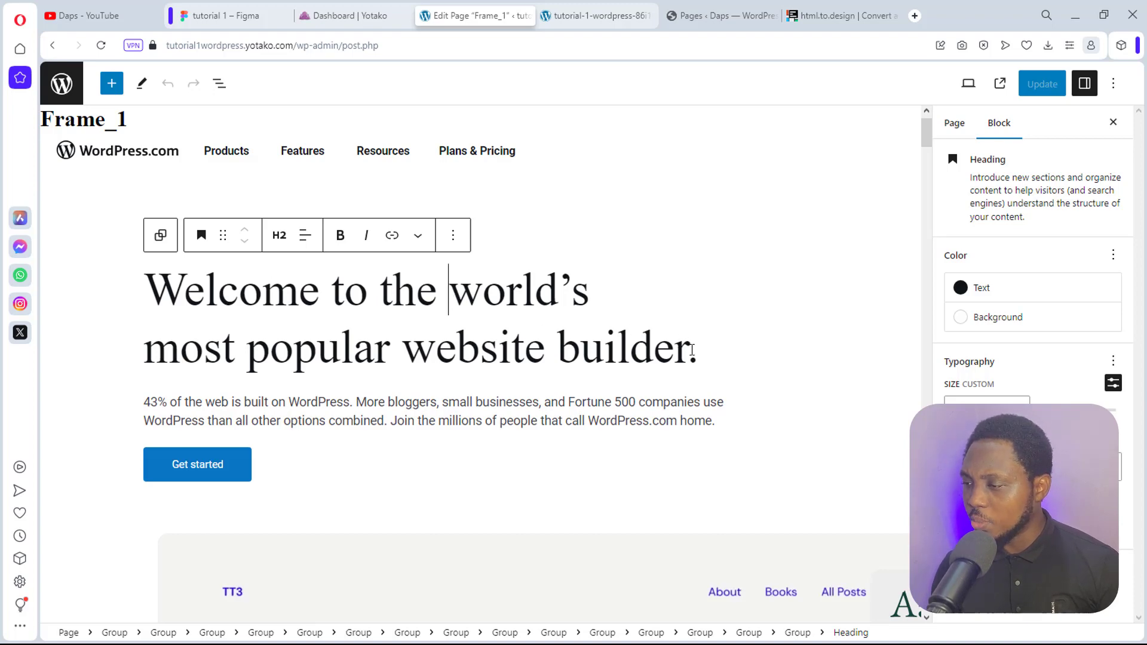
{"action": "left_click_drag", "start_coordinate": [688, 350], "coordinate": [251, 353]}
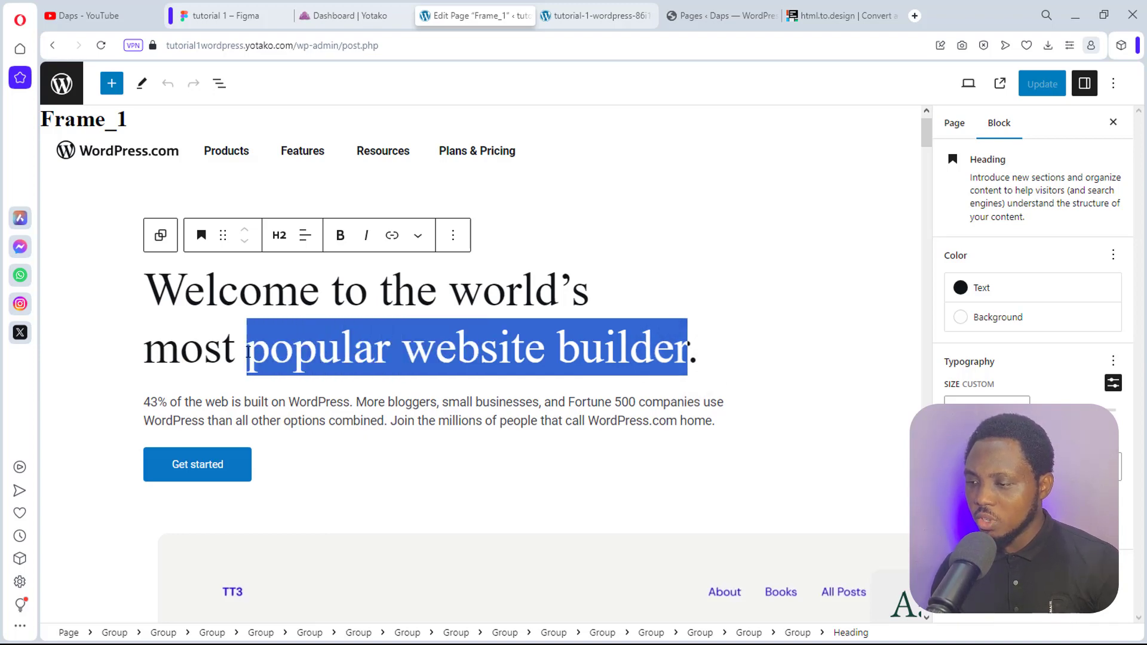
{"action": "type", "text": "clone"}
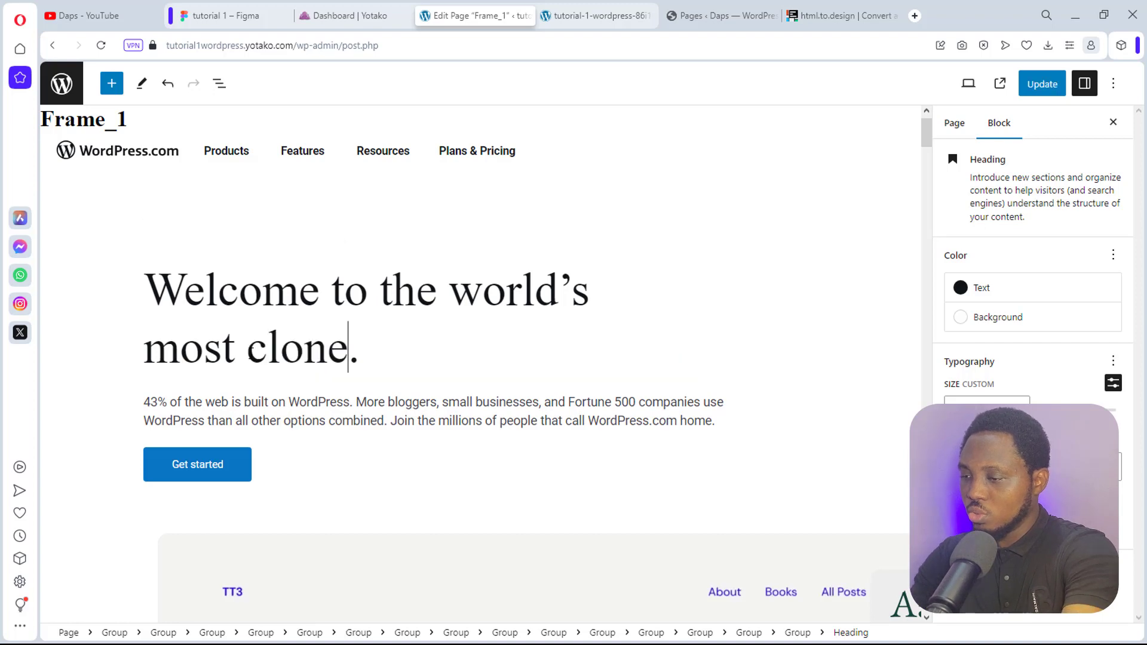
{"action": "type", "text": " tutorial"}
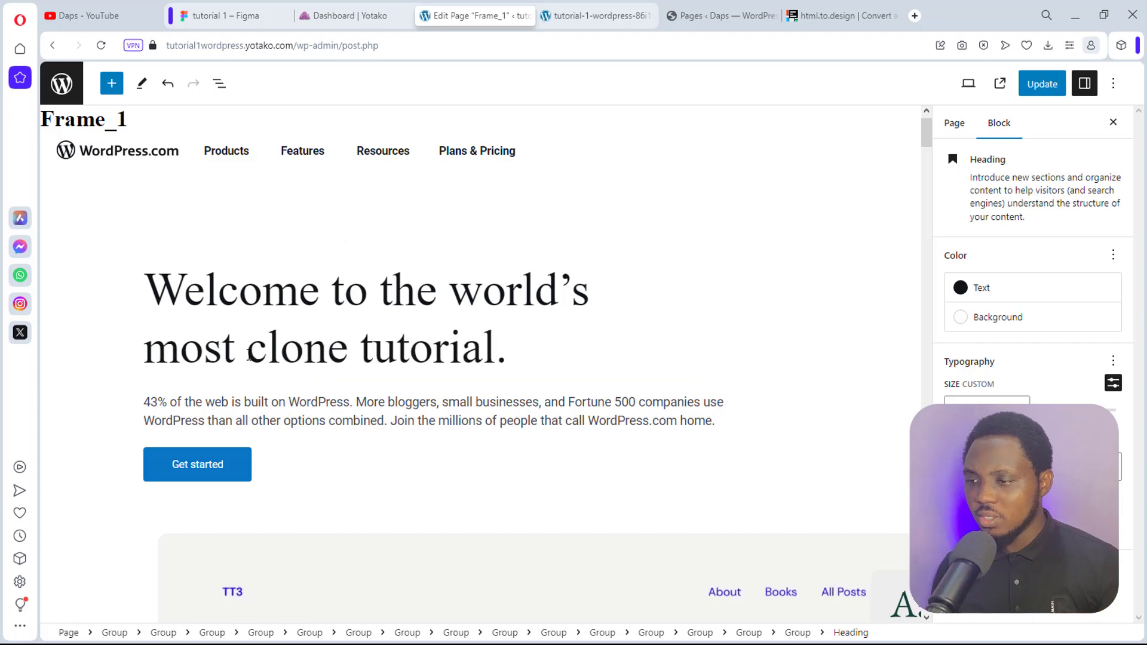
Step: Scroll down the Frame_1 page past the cover image, then choose View Pages via the WordPress logo
{"action": "scroll", "coordinate": [558, 361], "scroll_direction": "down", "scroll_amount": 3}
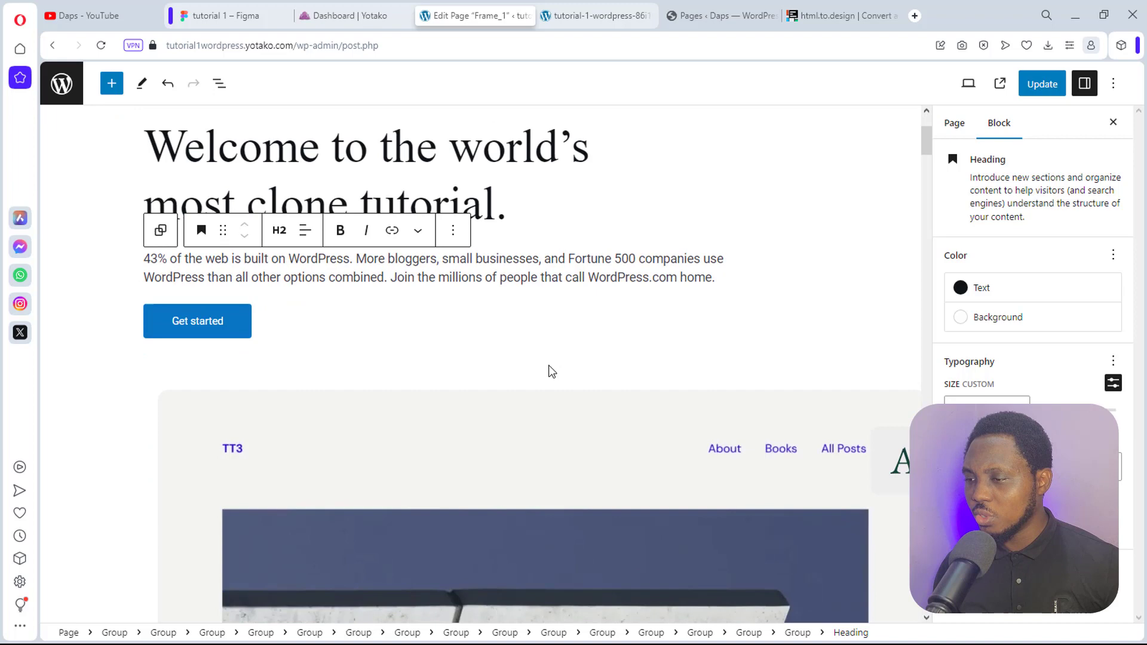
{"action": "scroll", "coordinate": [549, 366], "scroll_direction": "down", "scroll_amount": 1}
{"action": "scroll", "coordinate": [537, 383], "scroll_direction": "down", "scroll_amount": 1}
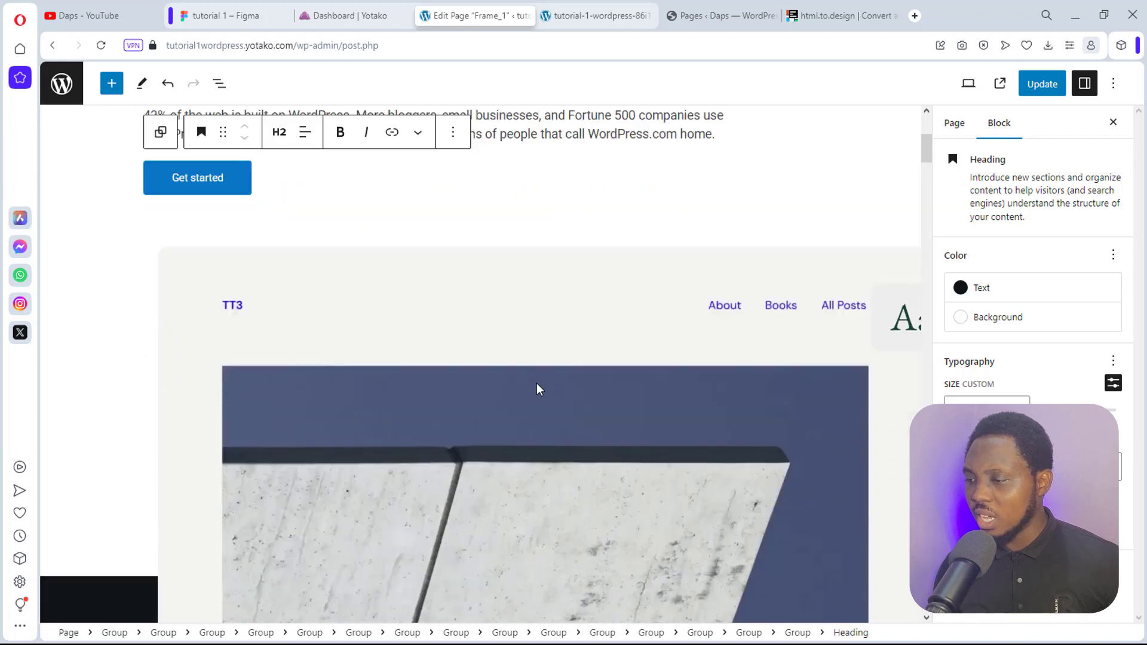
{"action": "scroll", "coordinate": [537, 414], "scroll_direction": "down", "scroll_amount": 2}
{"action": "left_click", "coordinate": [527, 415]}
{"action": "scroll", "coordinate": [526, 410], "scroll_direction": "down", "scroll_amount": 5}
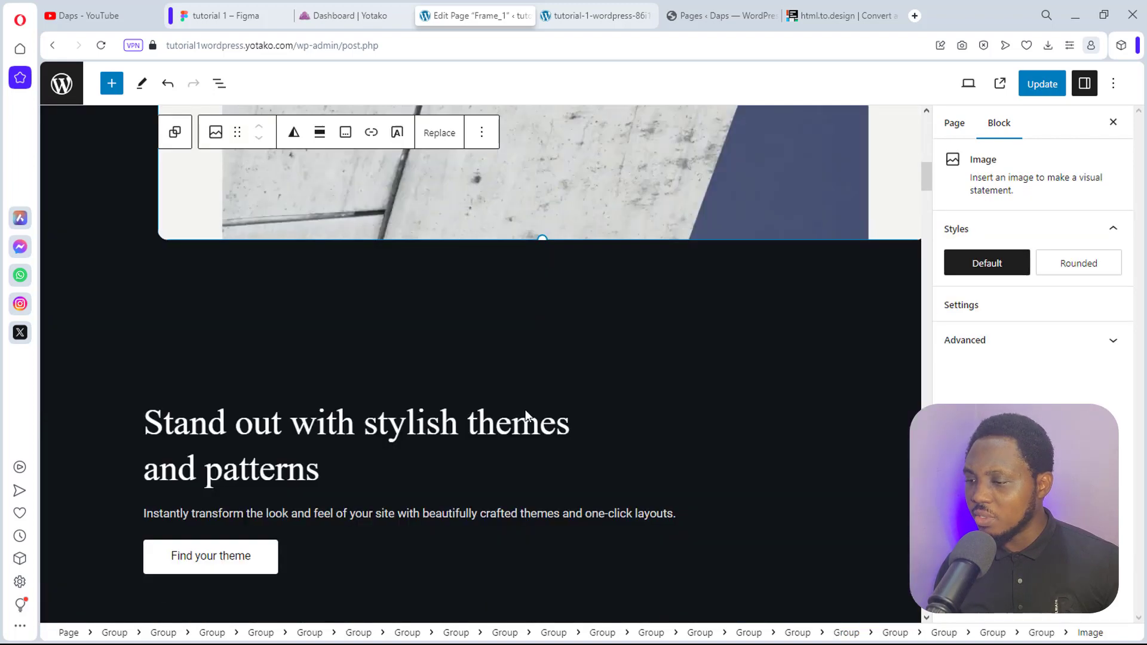
{"action": "scroll", "coordinate": [525, 410], "scroll_direction": "down", "scroll_amount": 18}
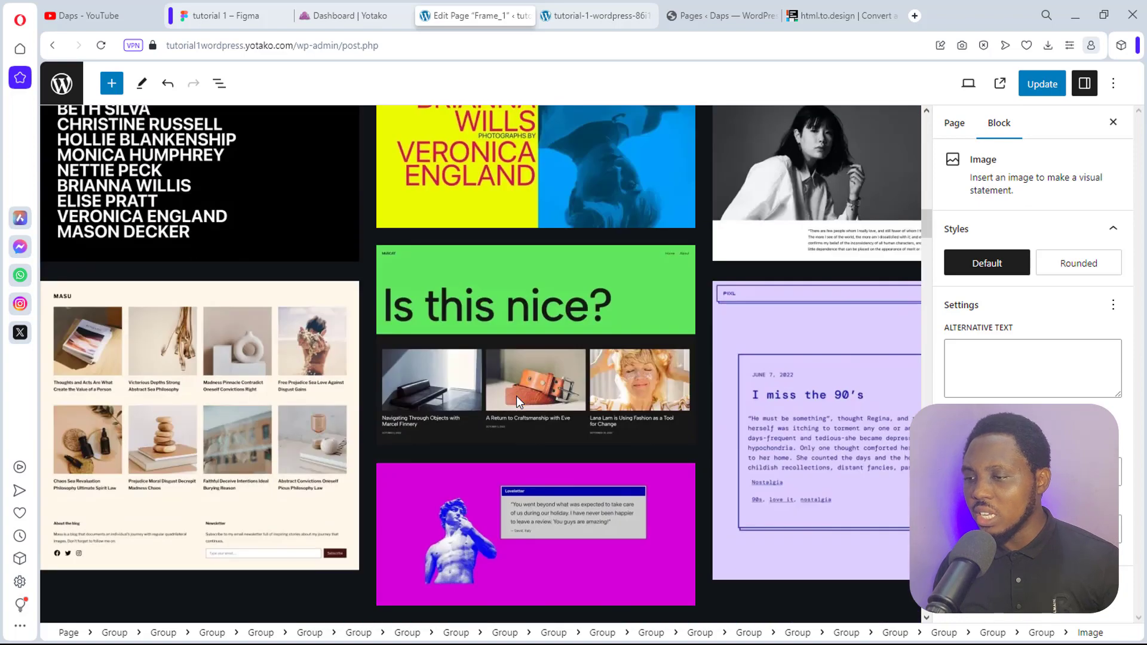
{"action": "scroll", "coordinate": [515, 396], "scroll_direction": "down", "scroll_amount": 10}
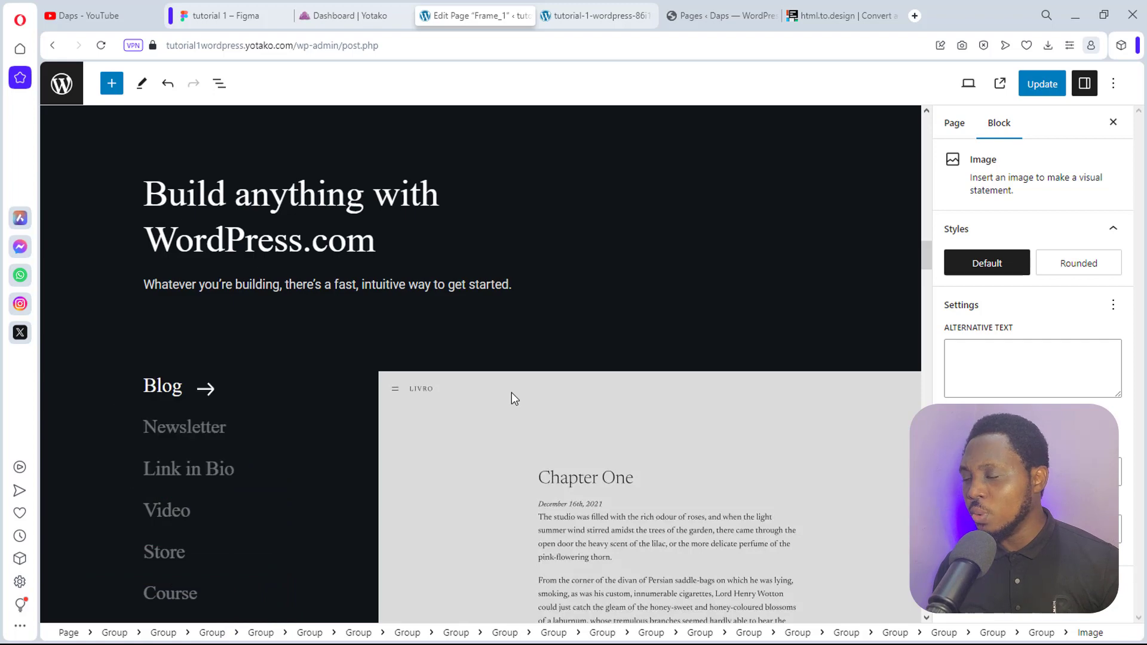
{"action": "left_click", "coordinate": [55, 84]}
Step: Confirm leaving the editor and show the Plugins page with Yotako 0.0.4 active
{"action": "left_click", "coordinate": [656, 122]}
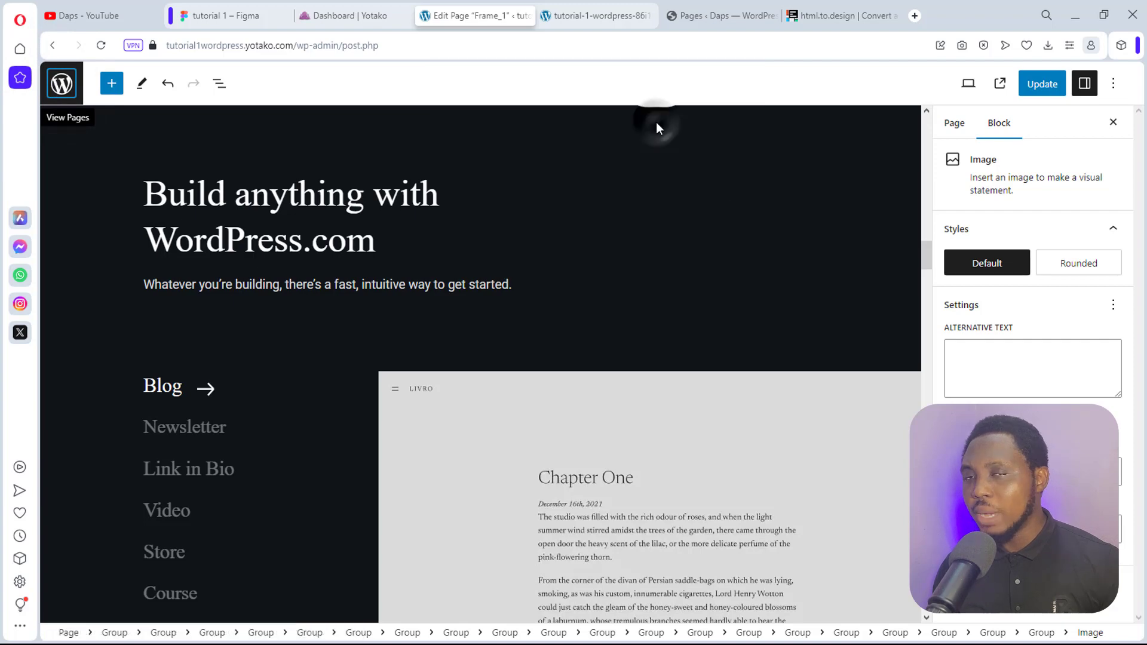
{"action": "mouse_move", "coordinate": [76, 307]}
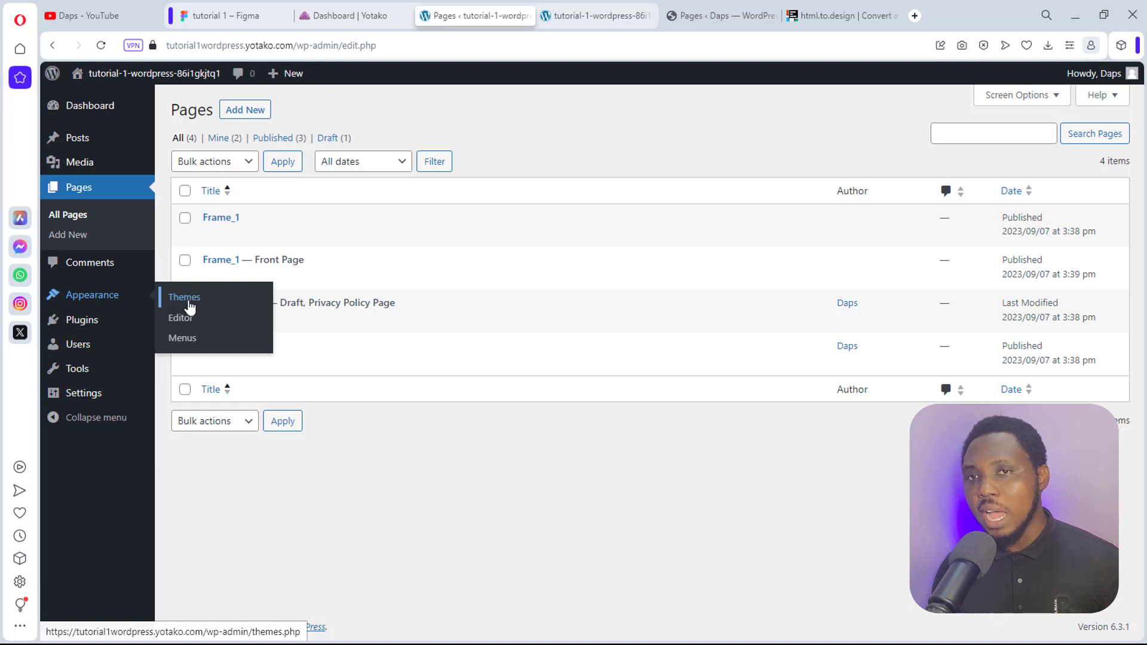
{"action": "left_click", "coordinate": [82, 323]}
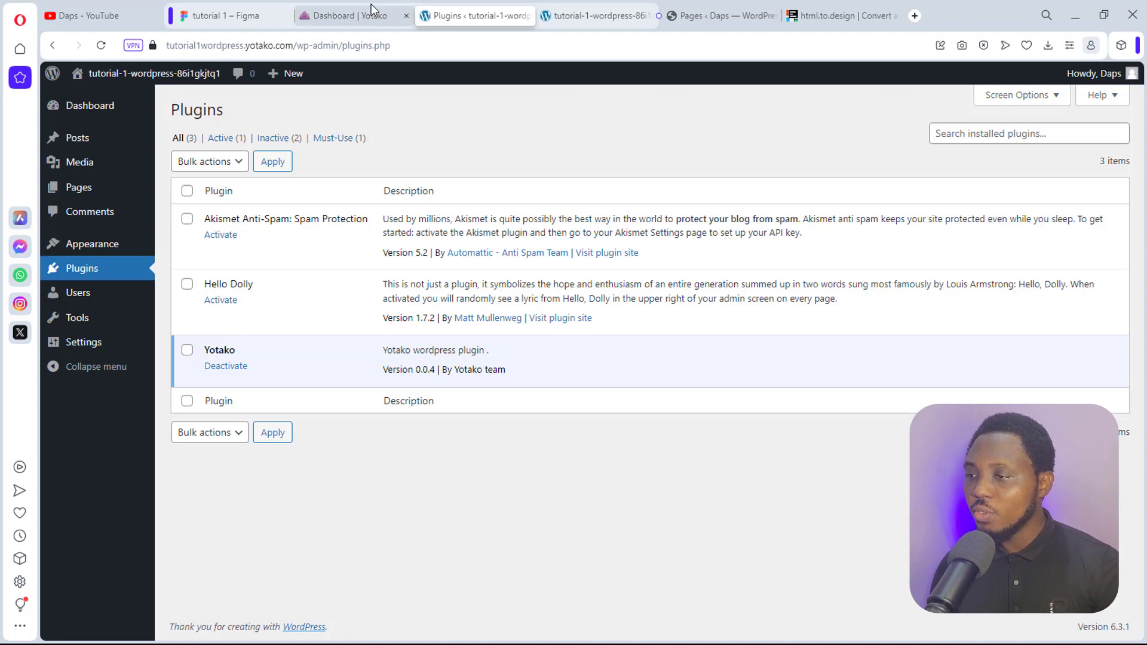
Step: Open the site's upgrade plans and review Free, Hobby $7, Growth $29, Business $67, Premium
{"action": "left_click", "coordinate": [361, 18]}
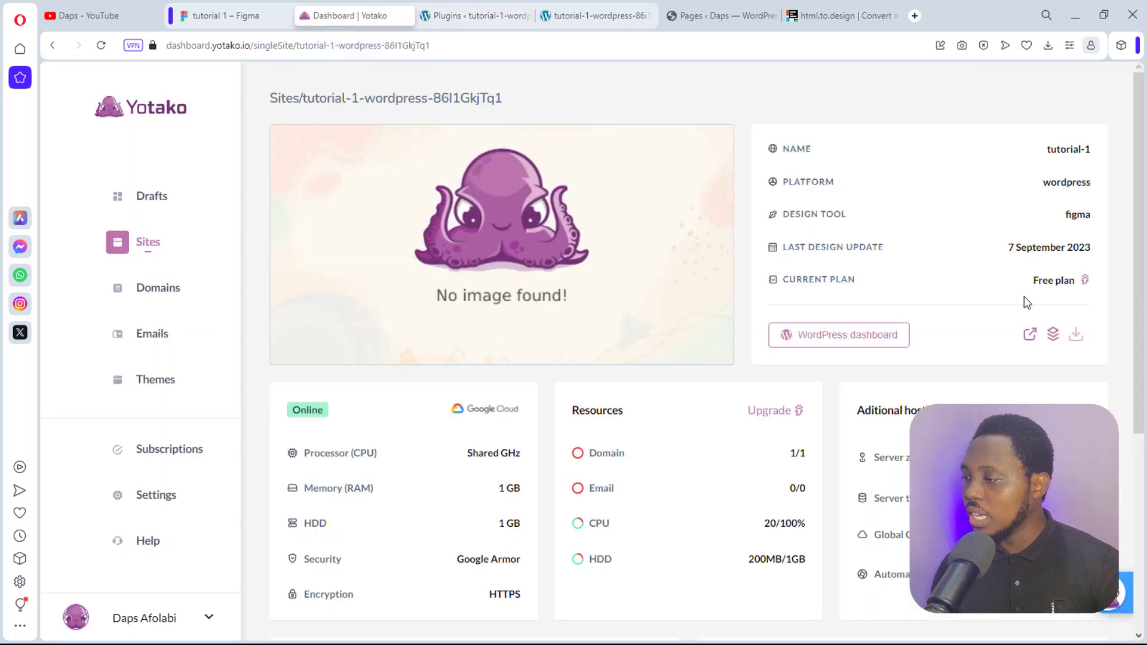
{"action": "left_click", "coordinate": [1084, 283]}
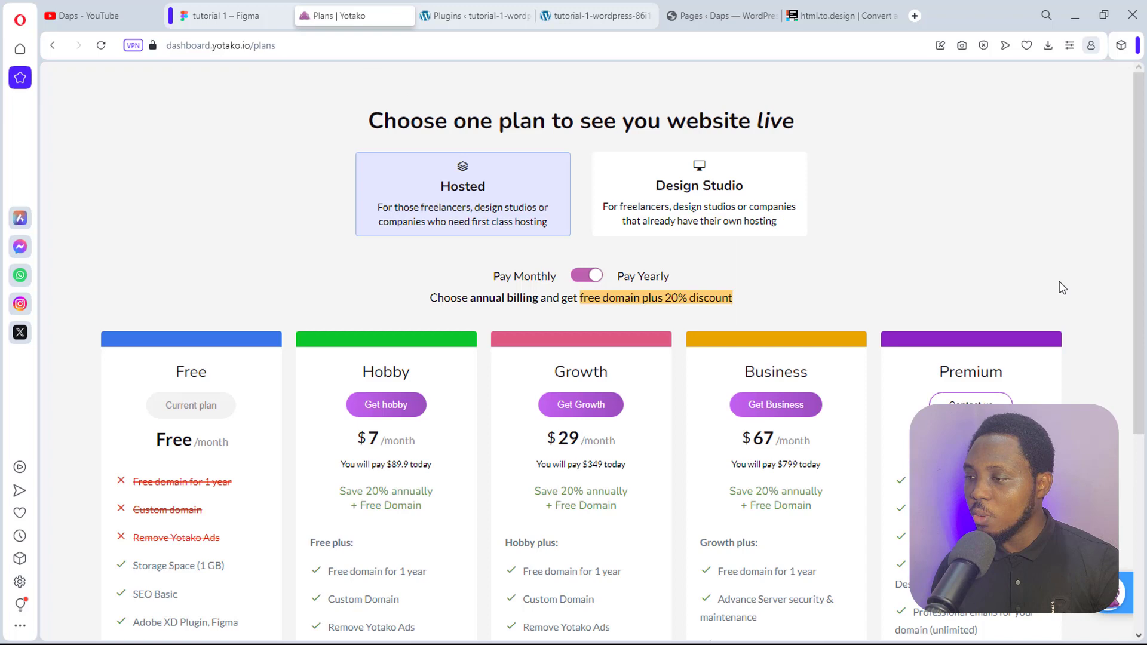
{"action": "scroll", "coordinate": [874, 220], "scroll_direction": "down", "scroll_amount": 4}
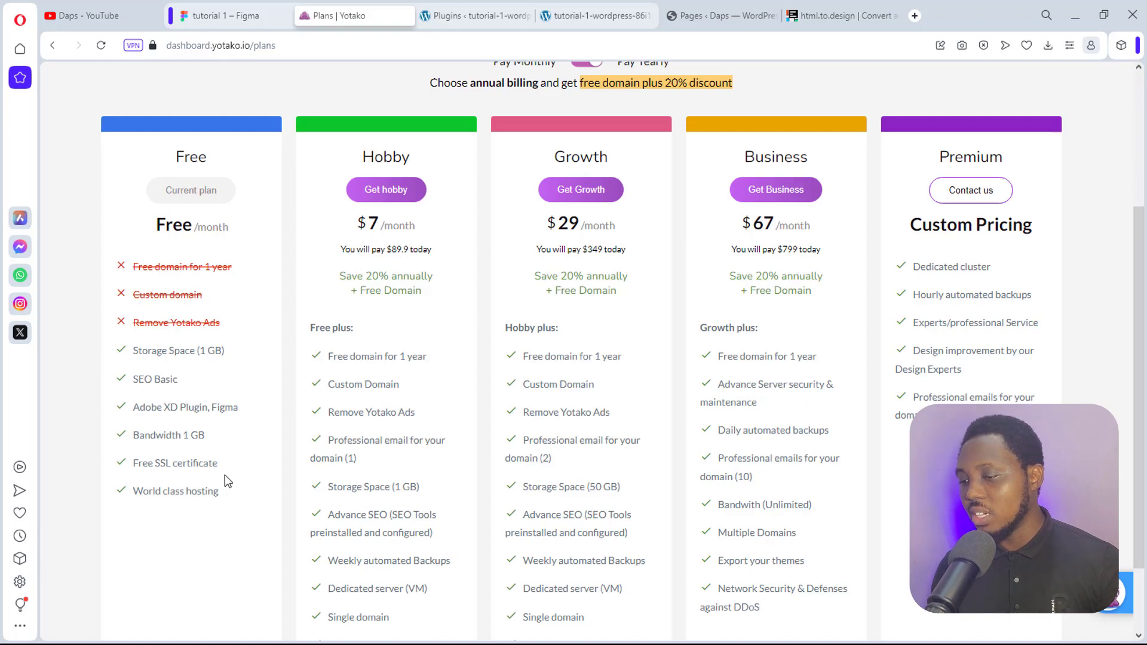
{"action": "scroll", "coordinate": [243, 478], "scroll_direction": "up", "scroll_amount": 2}
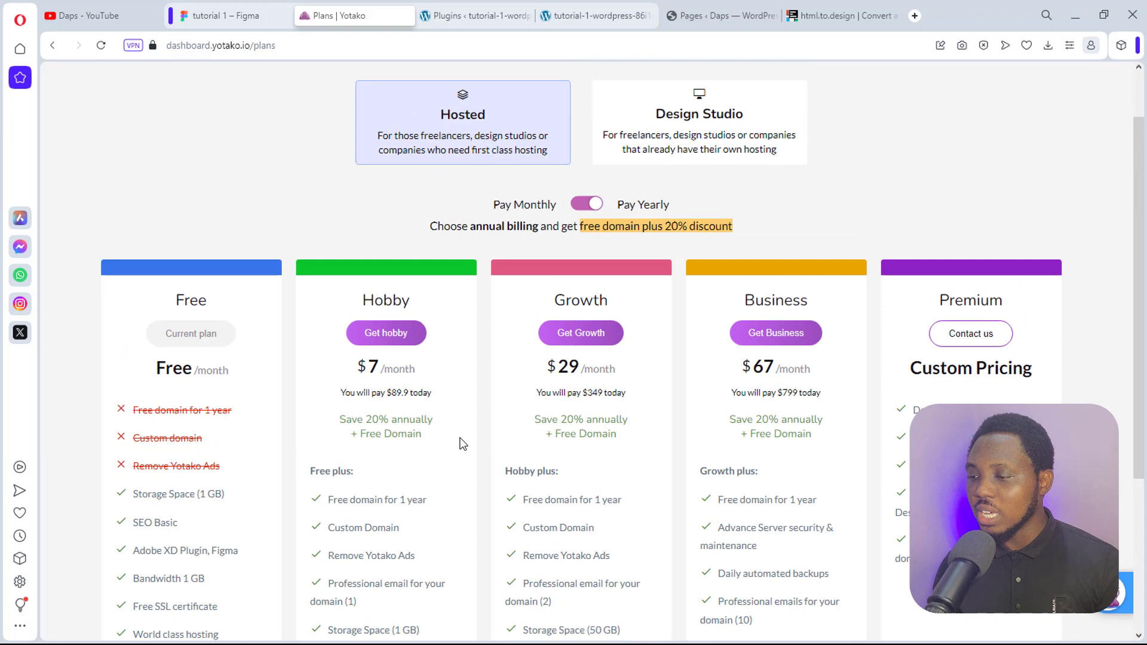
{"action": "scroll", "coordinate": [437, 443], "scroll_direction": "down", "scroll_amount": 1}
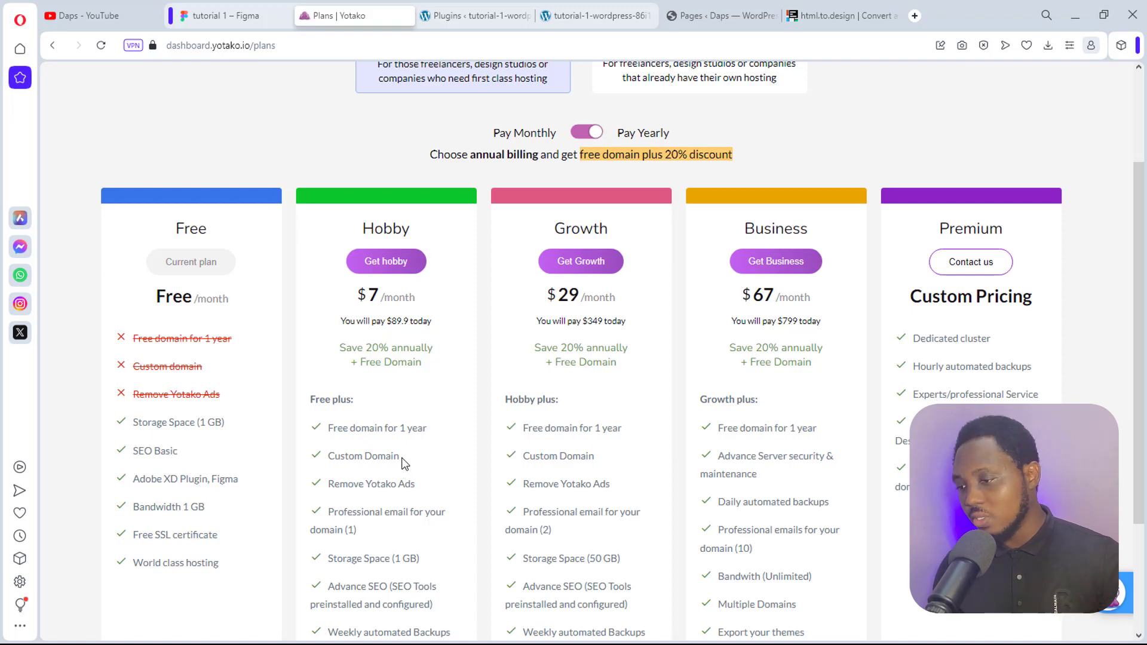
{"action": "scroll", "coordinate": [403, 463], "scroll_direction": "down", "scroll_amount": 2}
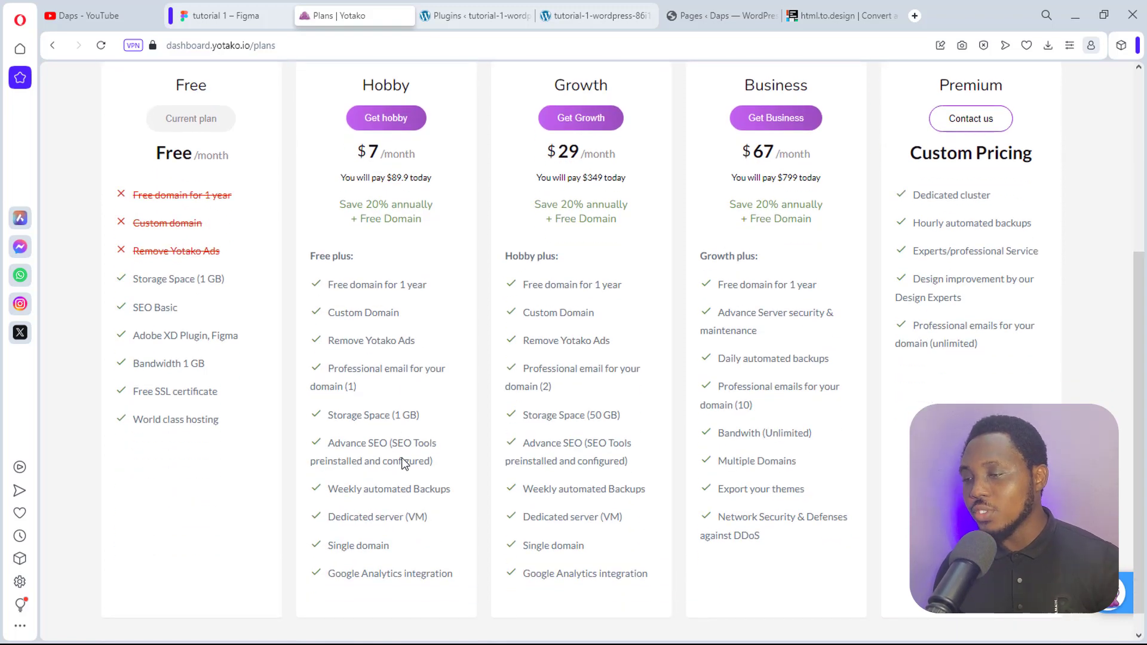
{"action": "scroll", "coordinate": [403, 458], "scroll_direction": "up", "scroll_amount": 3}
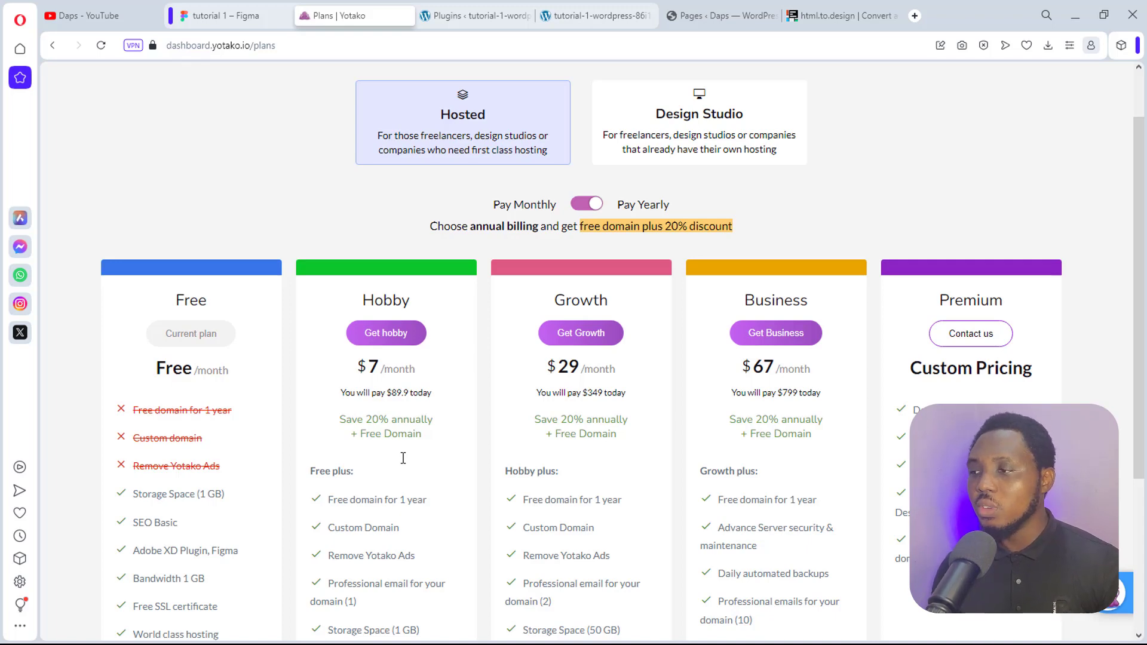
Step: Show Single Design $29, Design Studio $39/month and Unlimited $499/year plans
{"action": "left_click", "coordinate": [697, 117]}
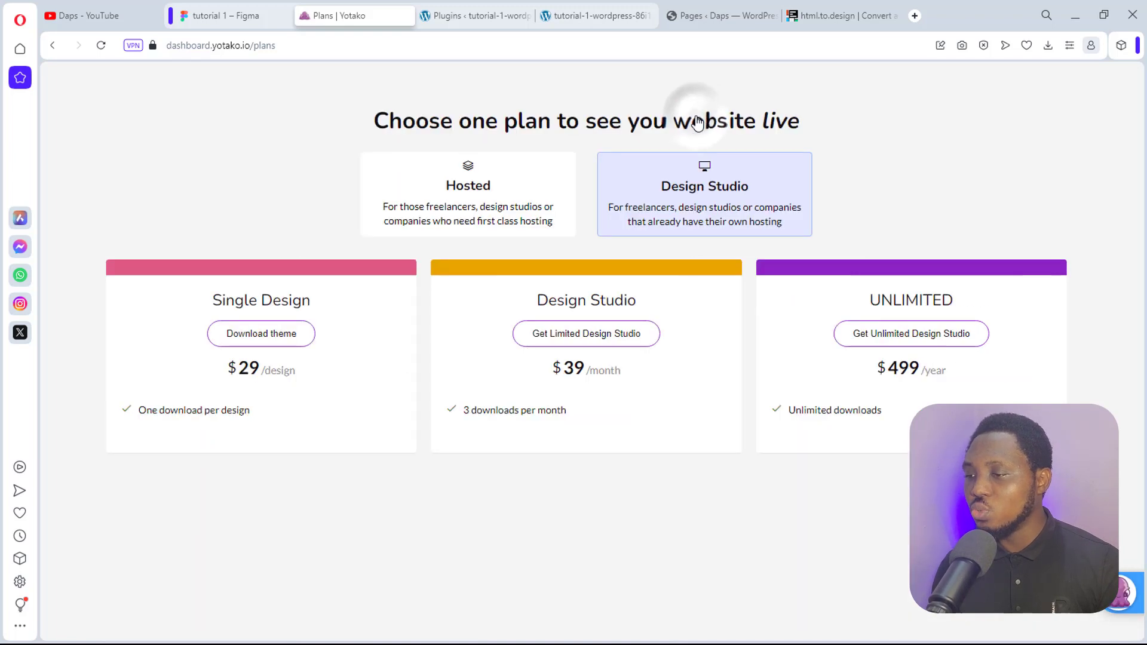